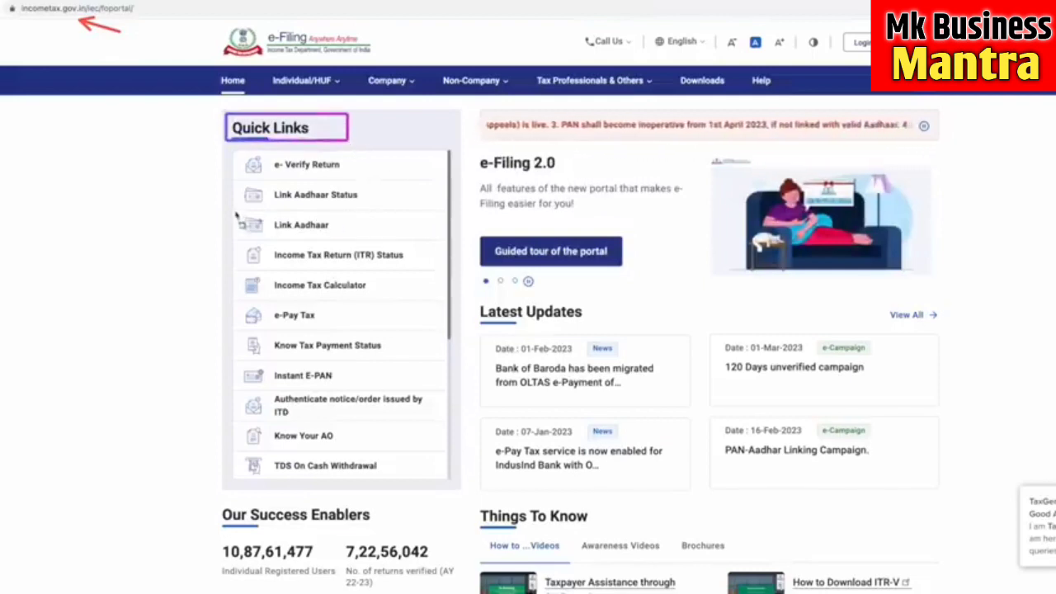
- Open the Link Aadhaar Status form from Quick Links
left_click_drag(234, 211, 412, 244)
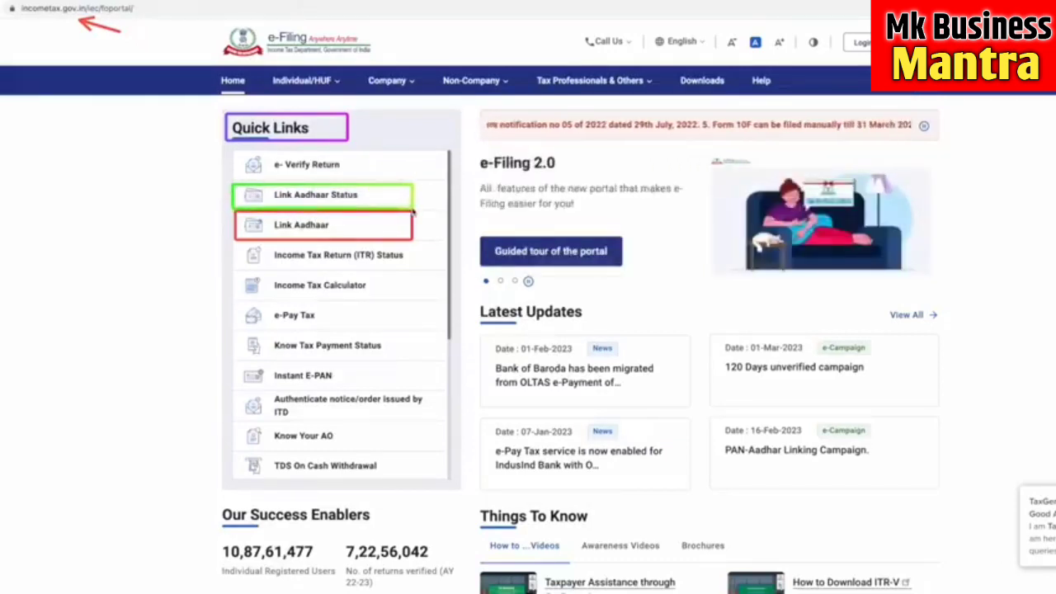
left_click(356, 202)
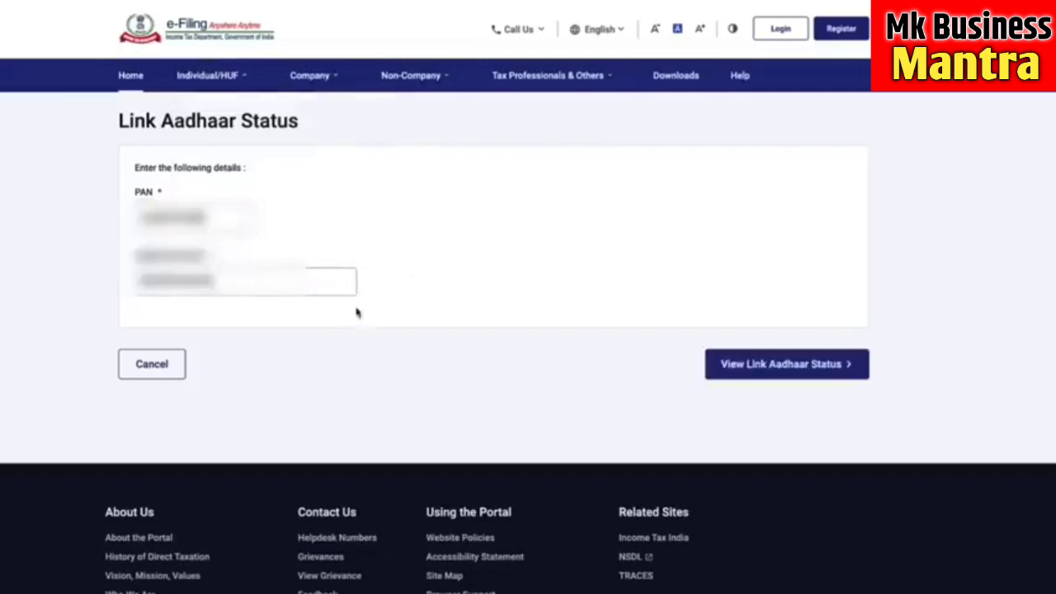
- Check the link status, note the PAN isn't linked, and go to the Link Aadhaar form
left_click(828, 373)
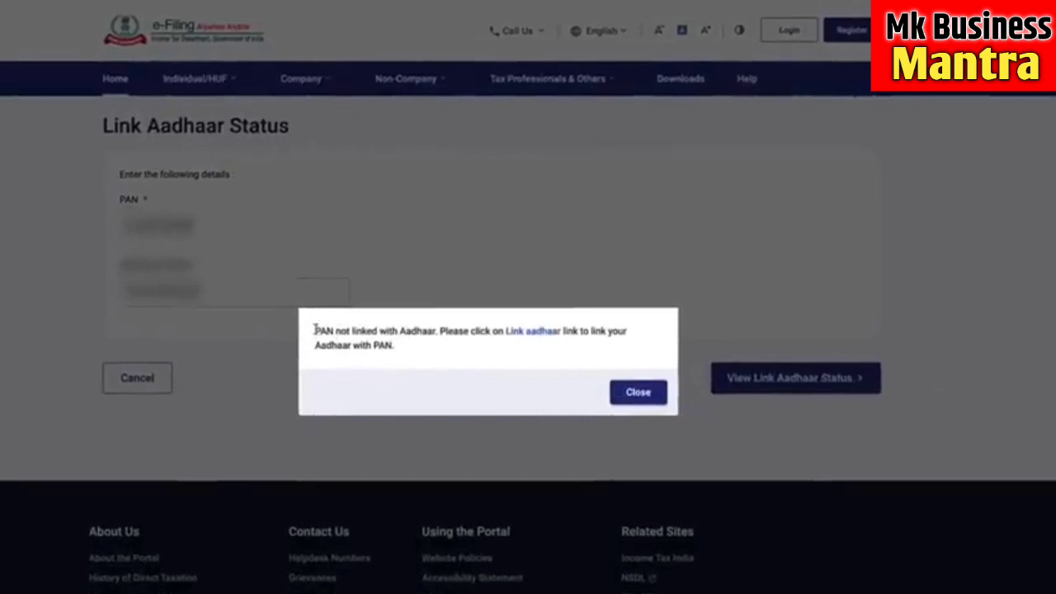
left_click_drag(314, 329, 437, 334)
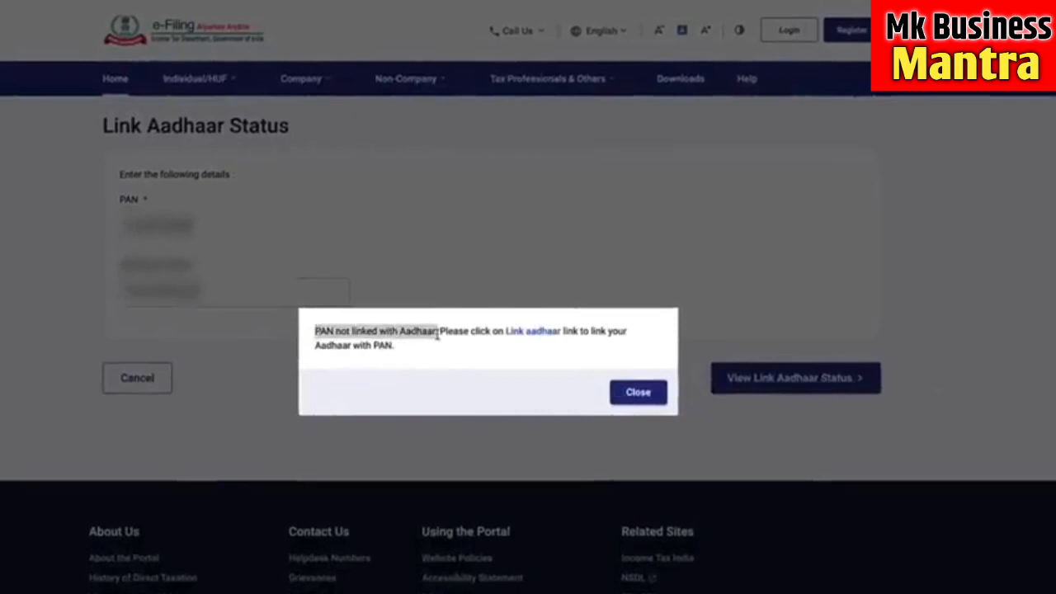
left_click(475, 363)
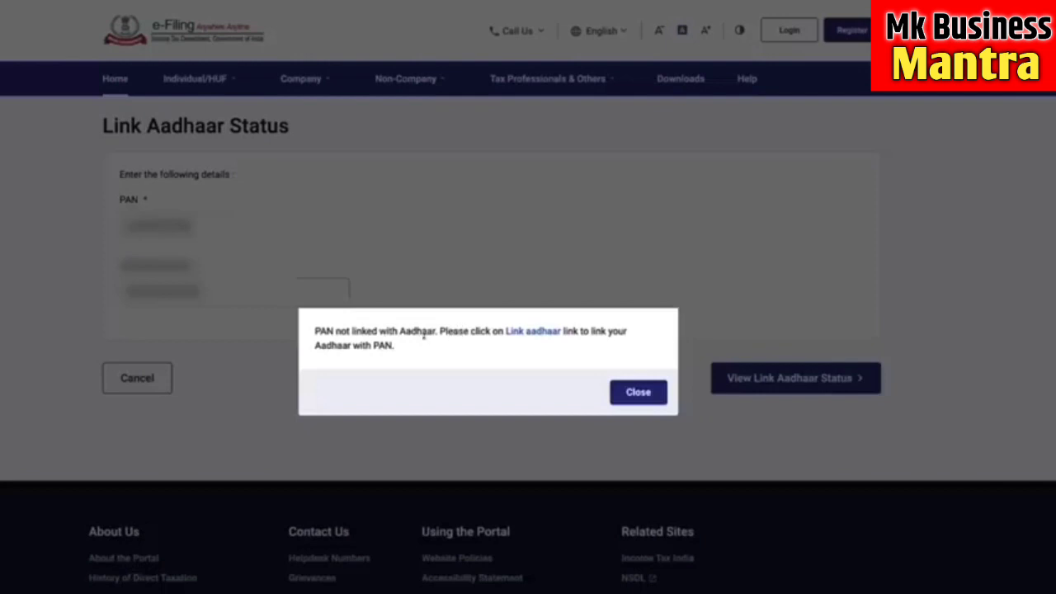
left_click_drag(440, 331, 315, 329)
left_click(477, 354)
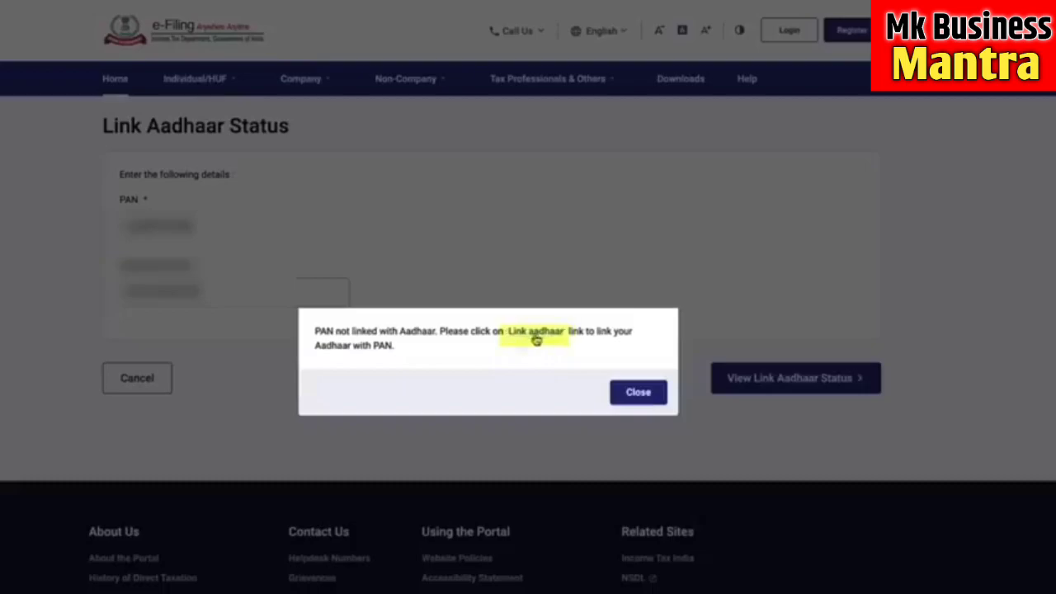
left_click(536, 339)
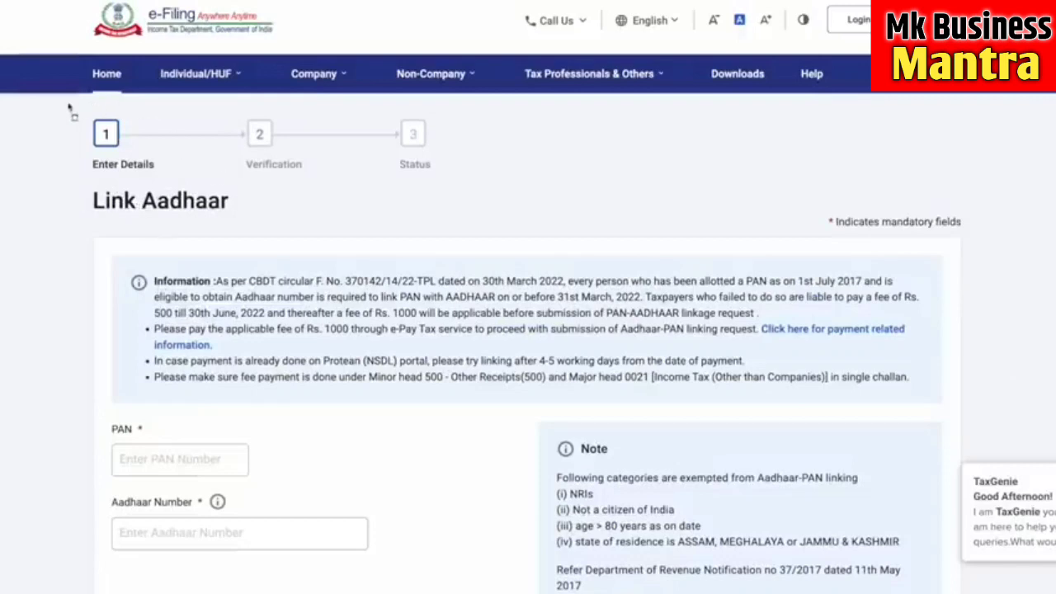
- Read through the linking fee and exemption notes on the Link Aadhaar form
mouse_move(72, 102)
left_mouse_down()
mouse_move(385, 190)
mouse_move(472, 186)
left_mouse_up()
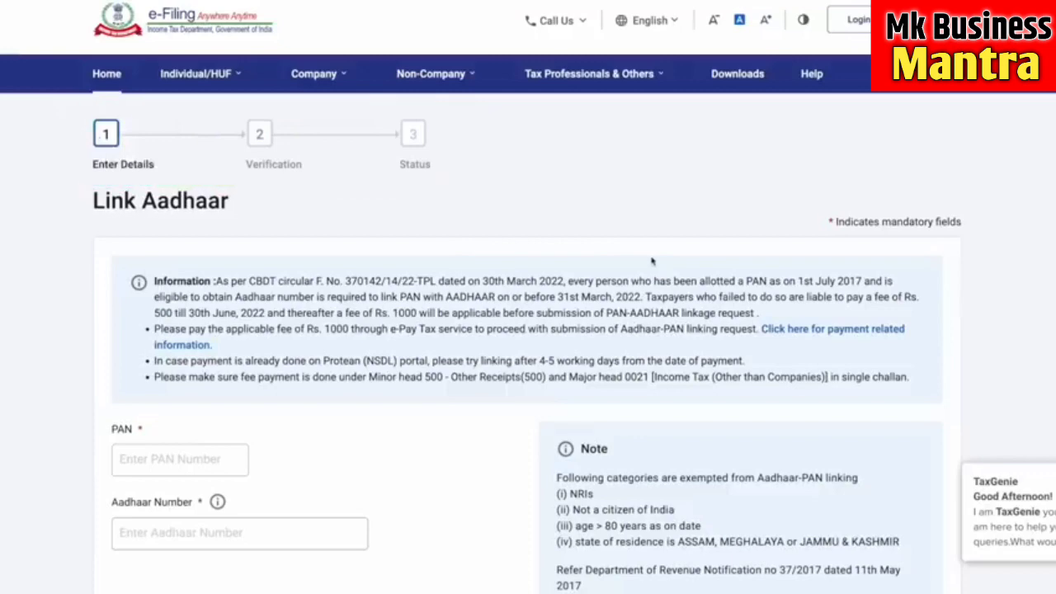
scroll(652, 261, "down", 1)
scroll(652, 260, "down", 1)
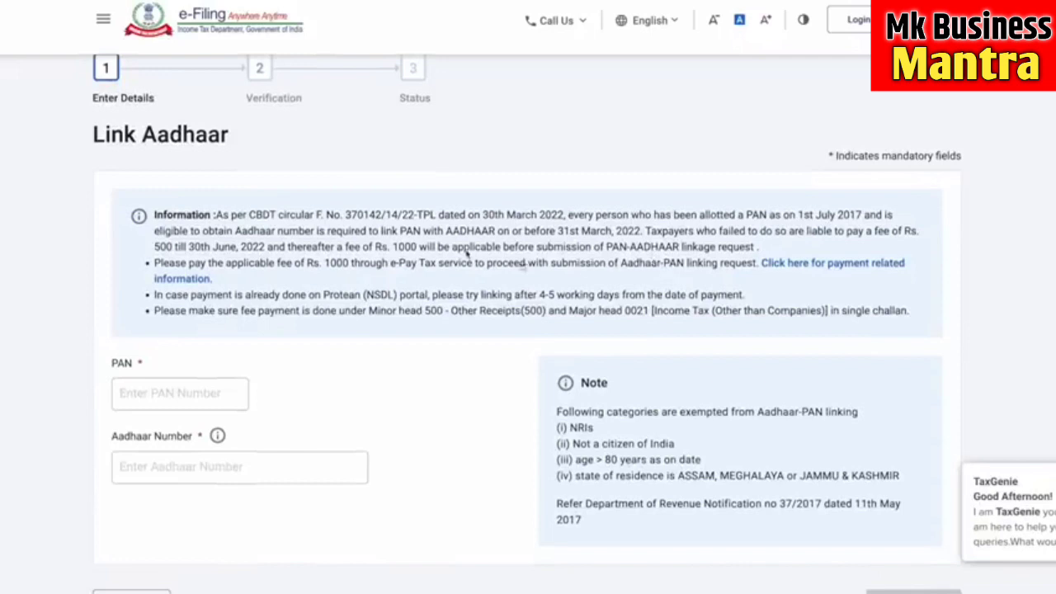
mouse_move(340, 239)
left_mouse_down()
mouse_move(418, 255)
mouse_move(551, 261)
left_mouse_up()
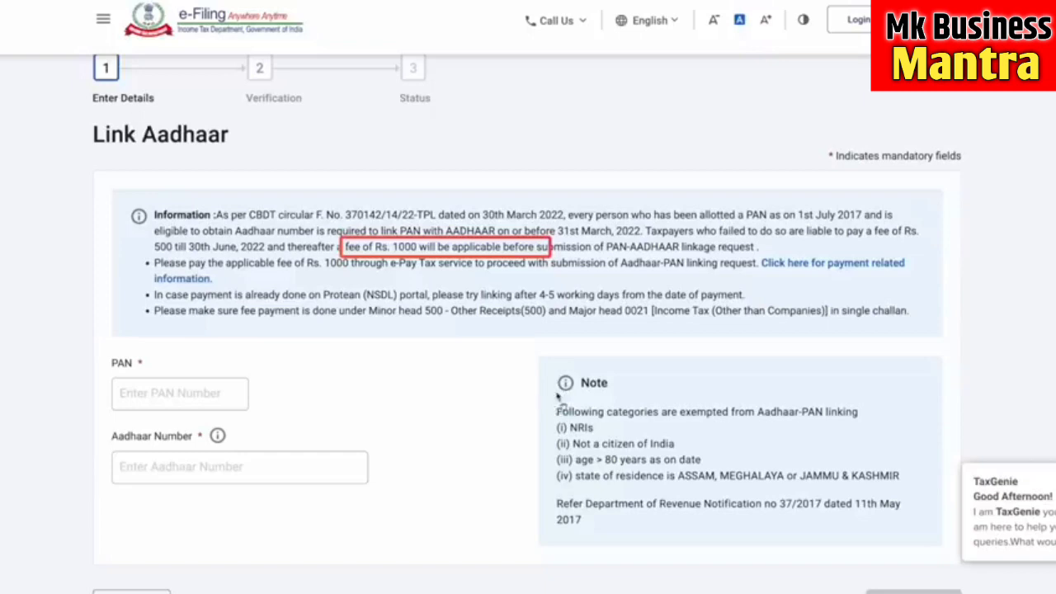
left_click_drag(550, 419, 619, 440)
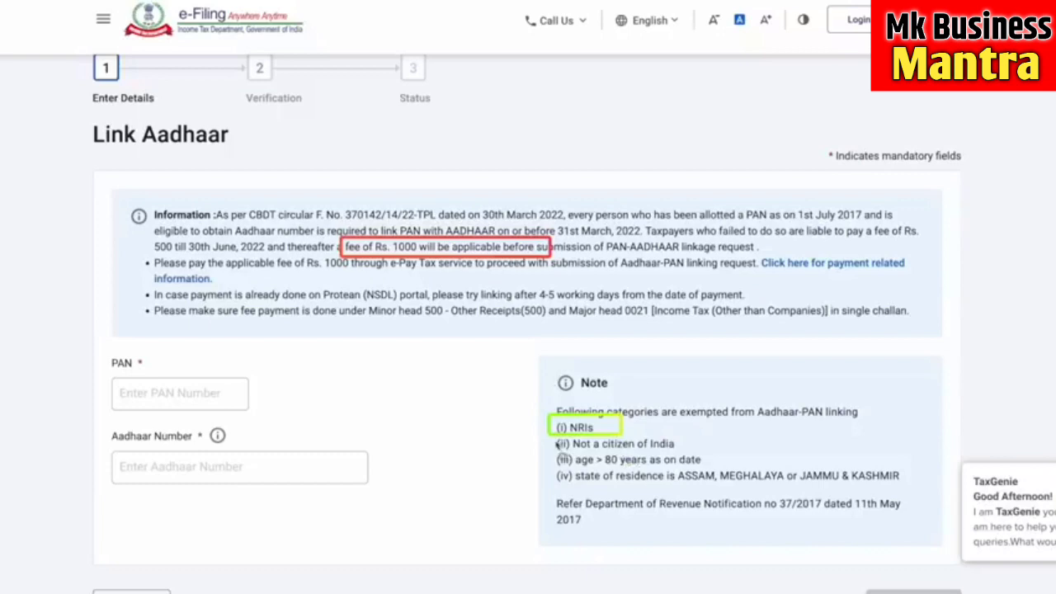
left_click_drag(550, 435, 684, 454)
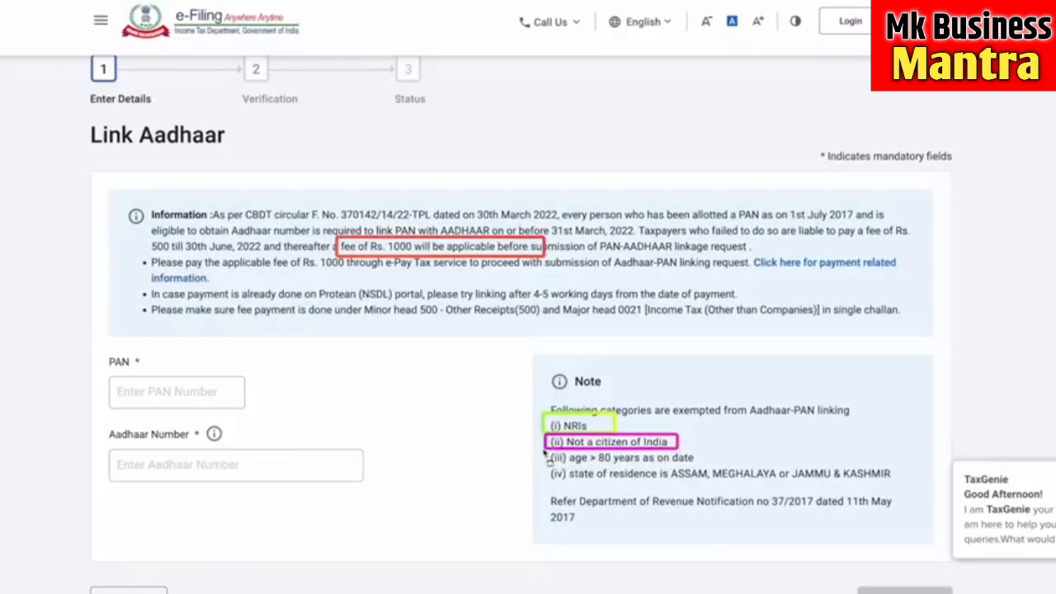
left_click_drag(545, 454, 703, 467)
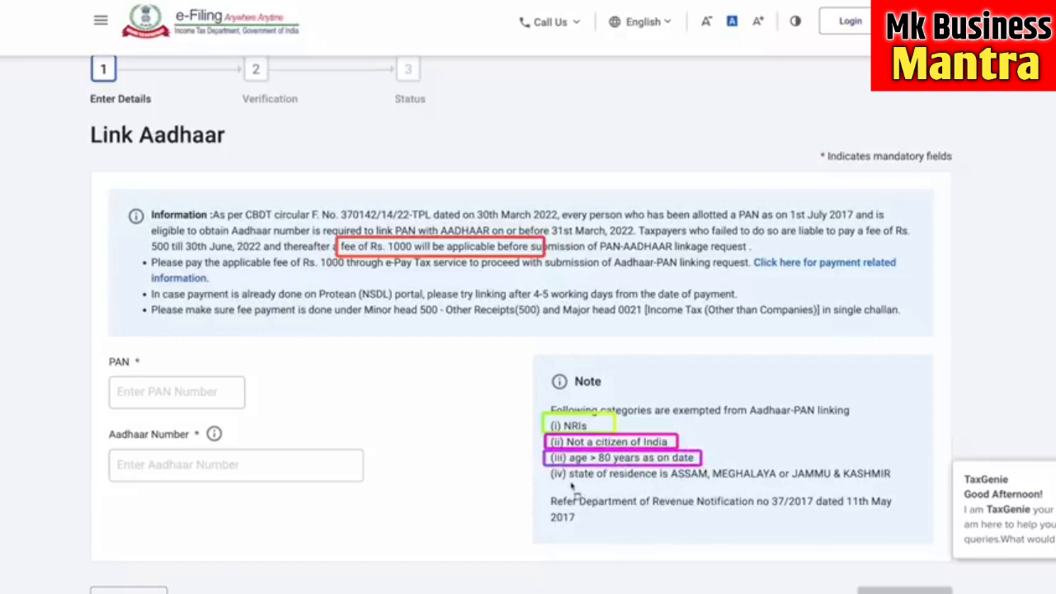
mouse_move(542, 466)
left_mouse_down()
mouse_move(564, 488)
mouse_move(900, 487)
left_mouse_up()
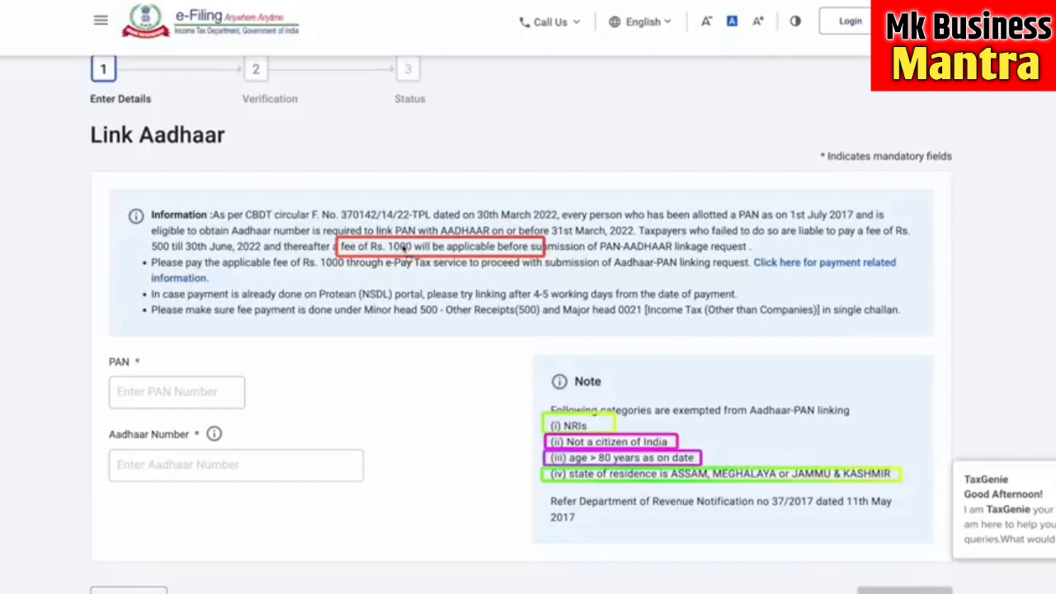
scroll(406, 256, "down", 1)
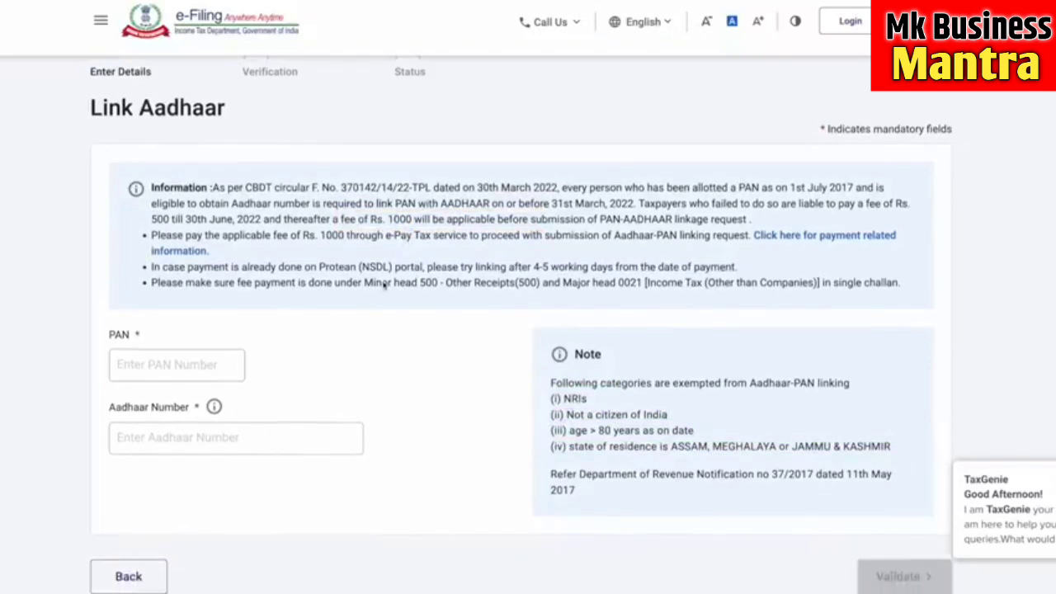
scroll(384, 285, "up", 1)
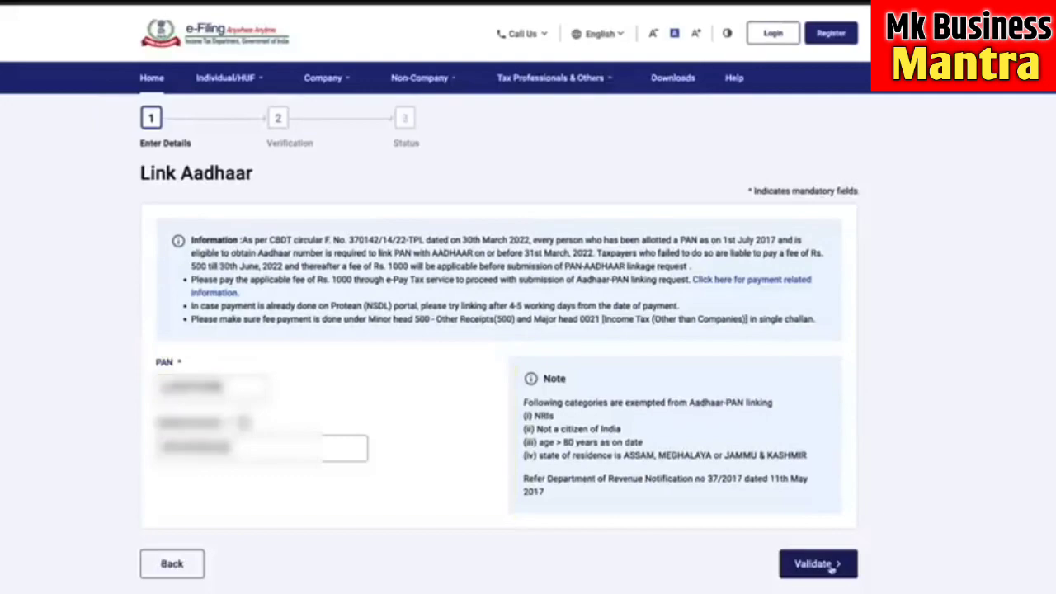
- Validate the PAN and Aadhaar, note no payment details were found, and continue to e-Pay Tax
left_click(831, 566)
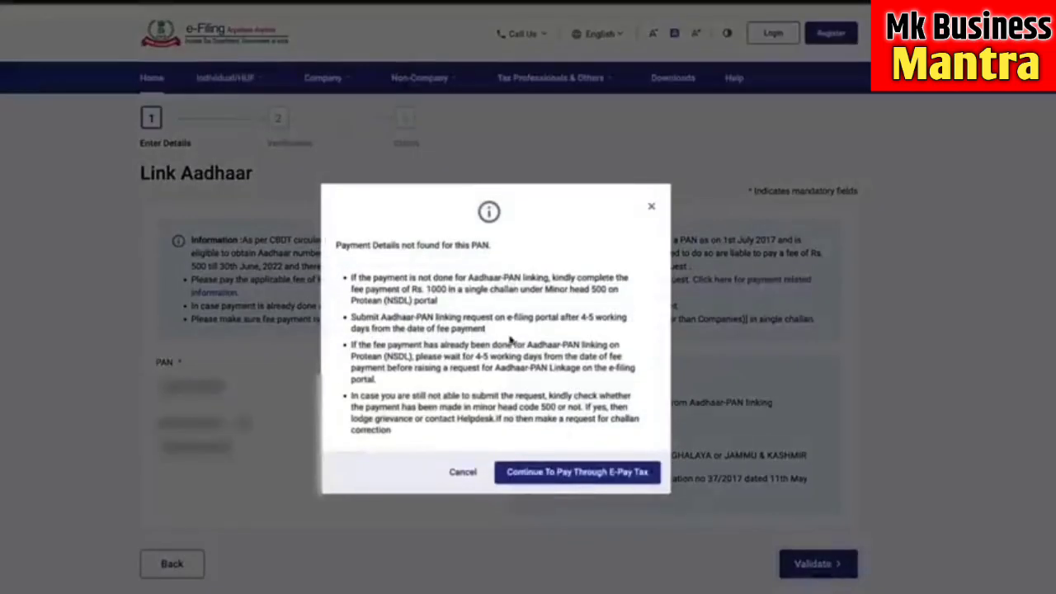
left_click_drag(491, 246, 336, 245)
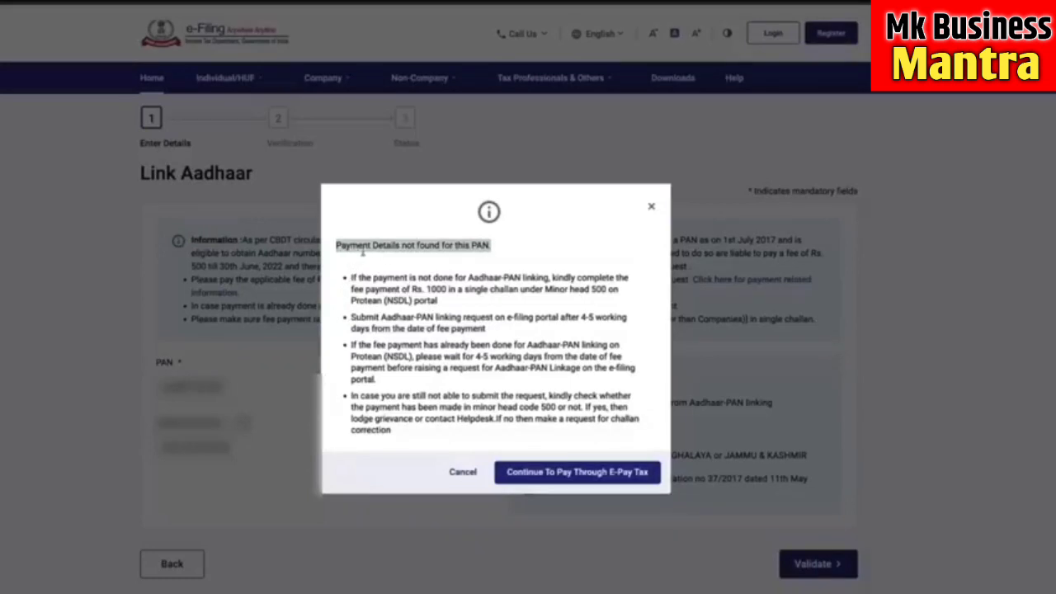
left_click(379, 249)
left_click_drag(481, 242, 333, 248)
left_click(420, 272)
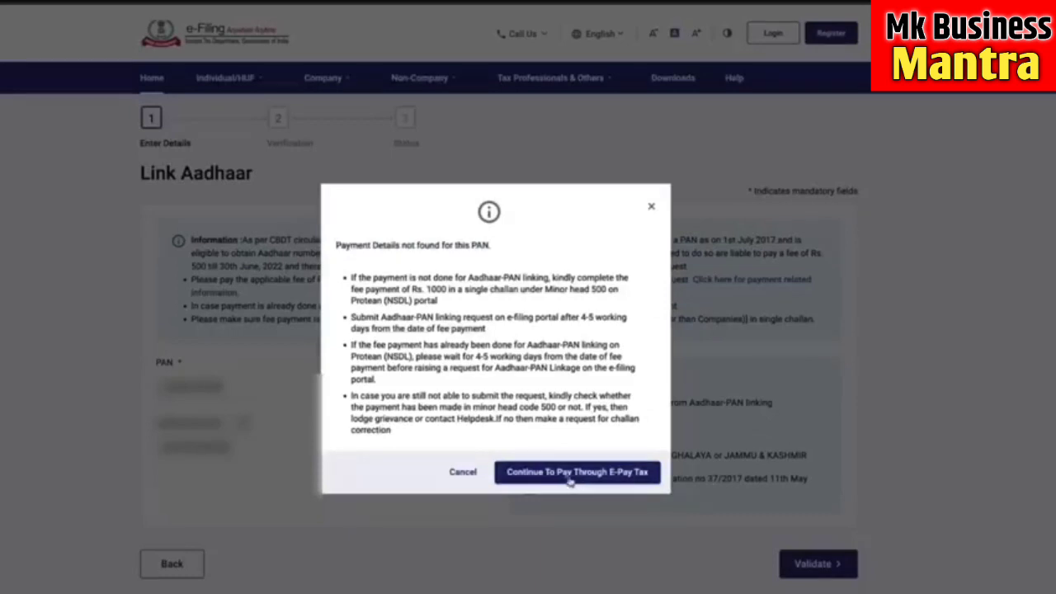
left_click(632, 481)
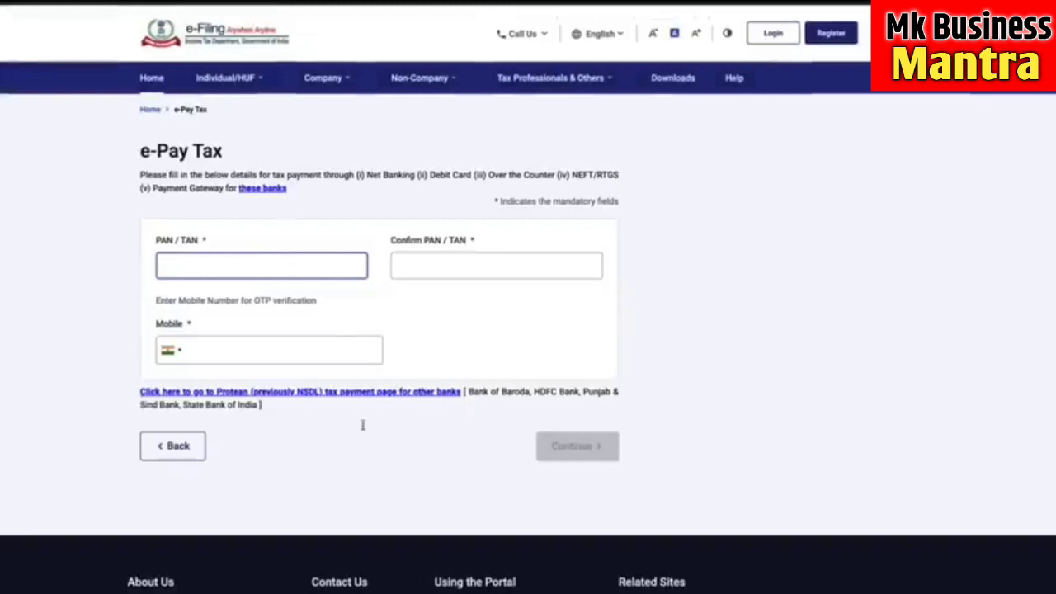
- Fill in the PAN confirmation and mobile number fields on the e-Pay Tax form
left_click(449, 266)
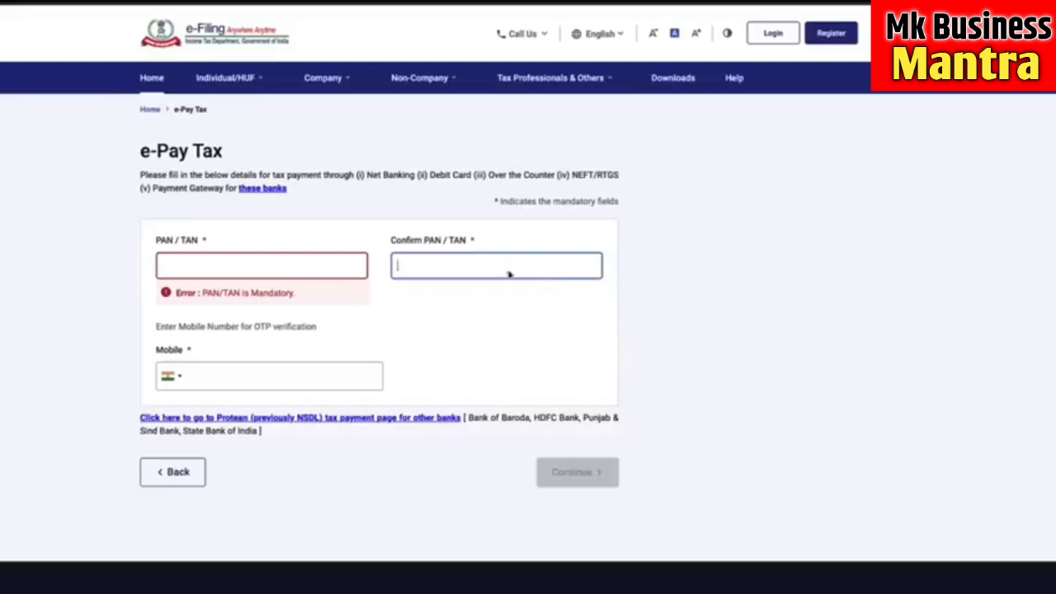
left_click(485, 308)
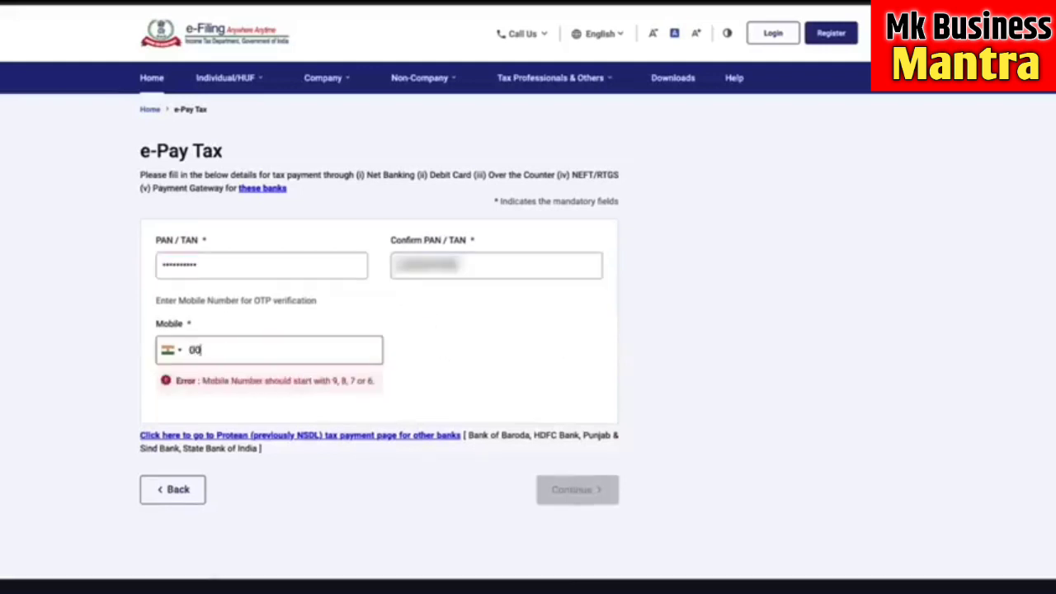
type("0000000000")
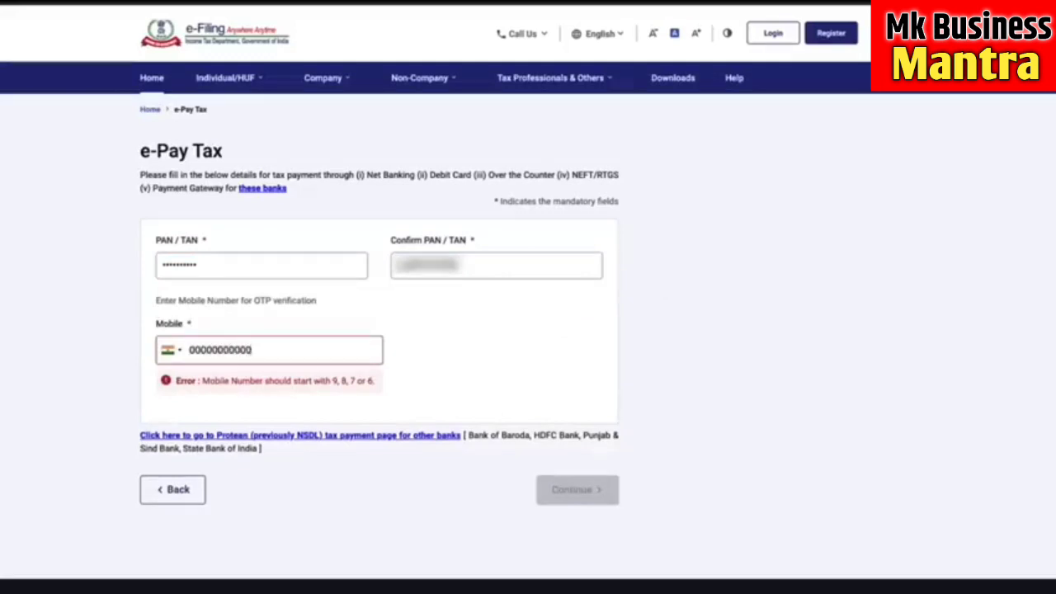
key("BackSpace")
key("BackSpace")
key("BackSpace")
key("BackSpace")
key("BackSpace")
key("BackSpace")
key("BackSpace")
key("BackSpace")
key("BackSpace")
key("BackSpace")
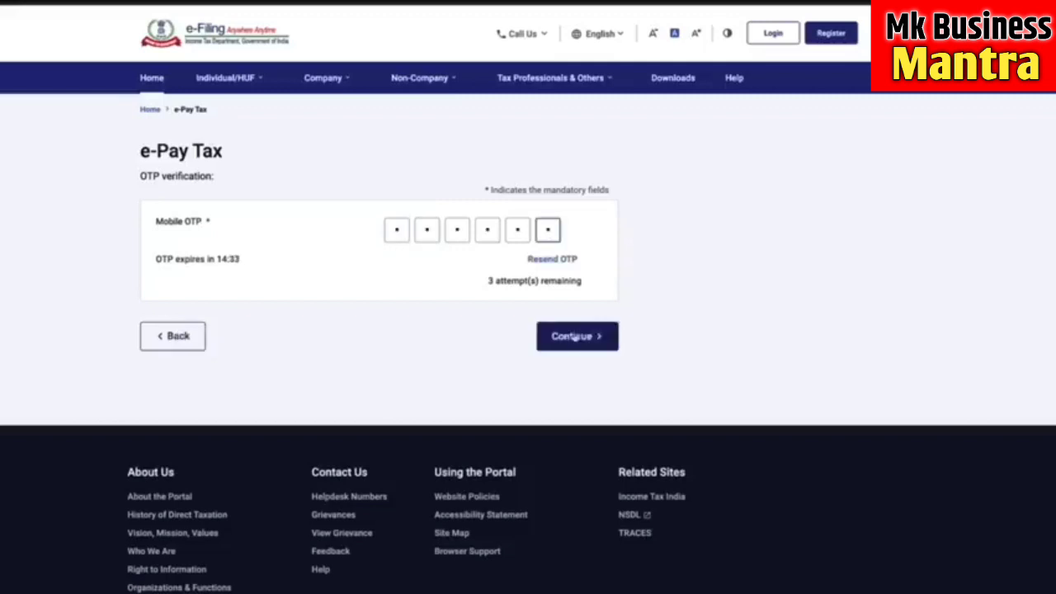
- Verify the mobile OTP and continue past the successful verification message
left_click(577, 337)
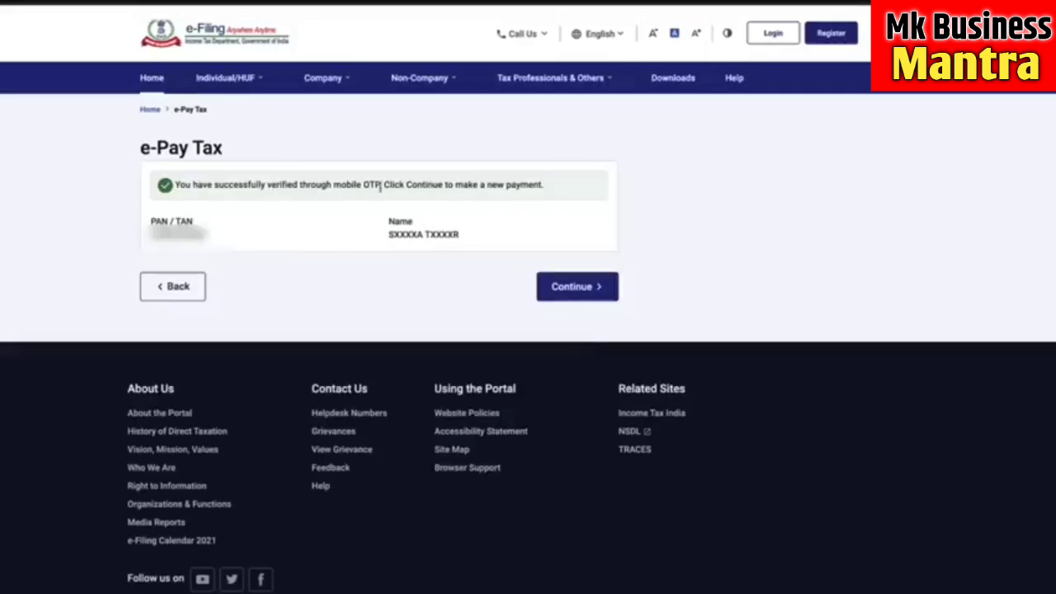
left_click_drag(381, 185, 594, 196)
left_click(600, 197)
left_click(590, 292)
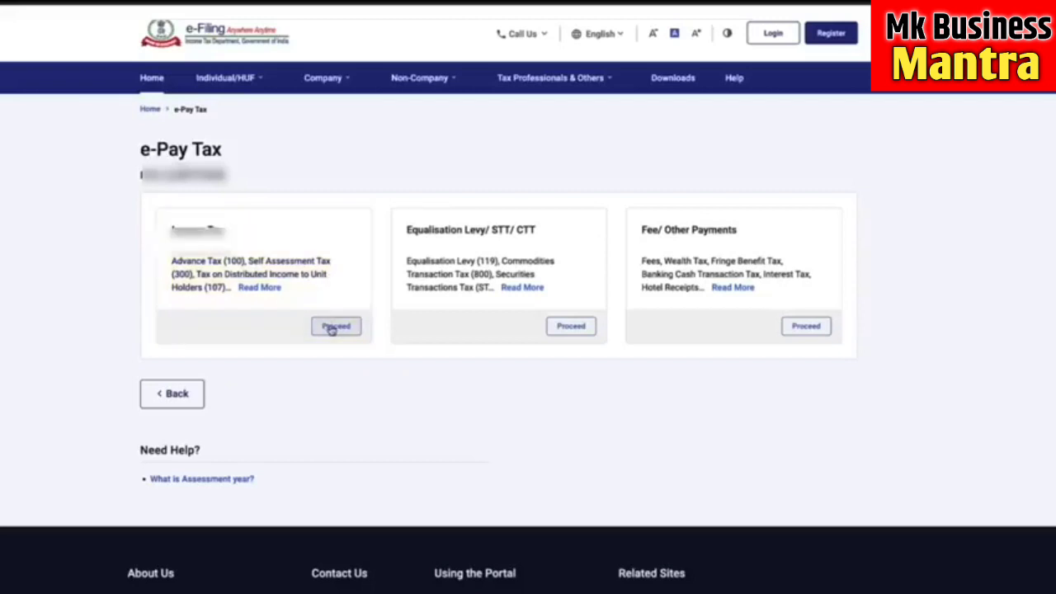
- Start an Income Tax payment for assessment year 2023-24 as Other Receipts (500)
left_click(333, 326)
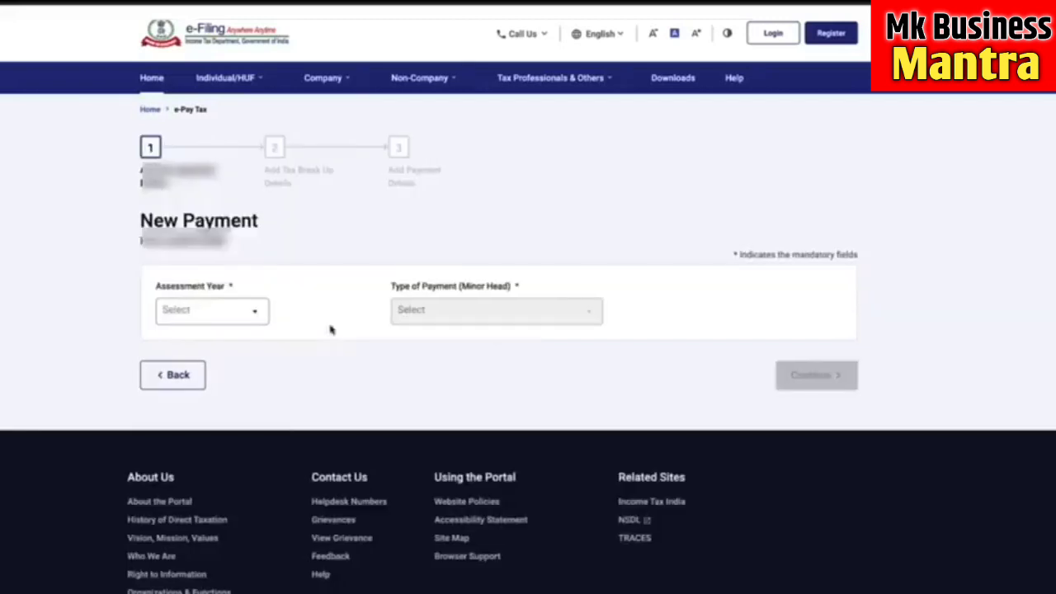
left_click(258, 314)
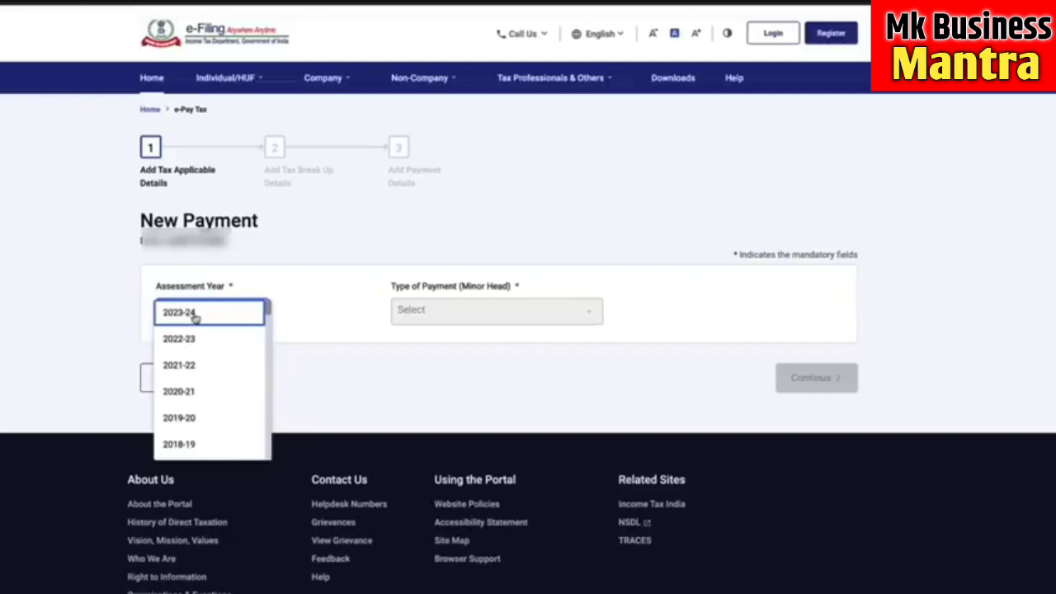
left_click(198, 317)
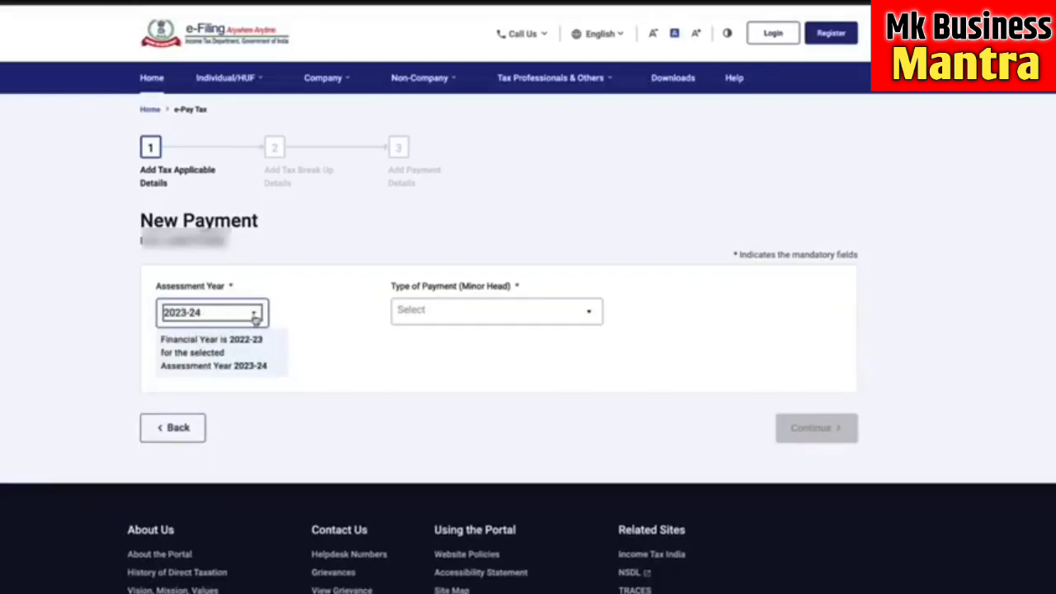
left_click(280, 338)
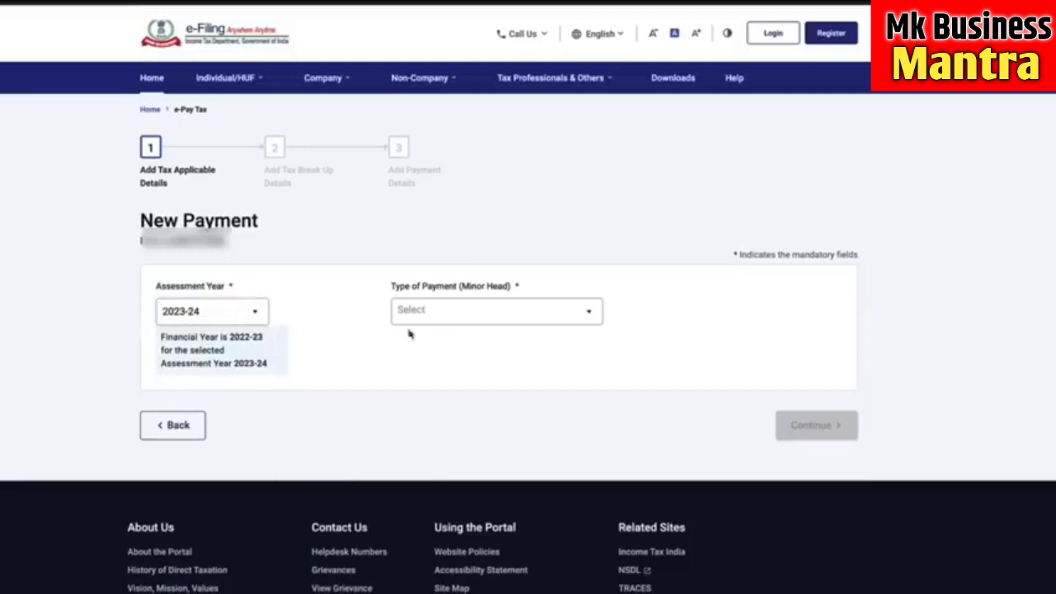
left_click(514, 313)
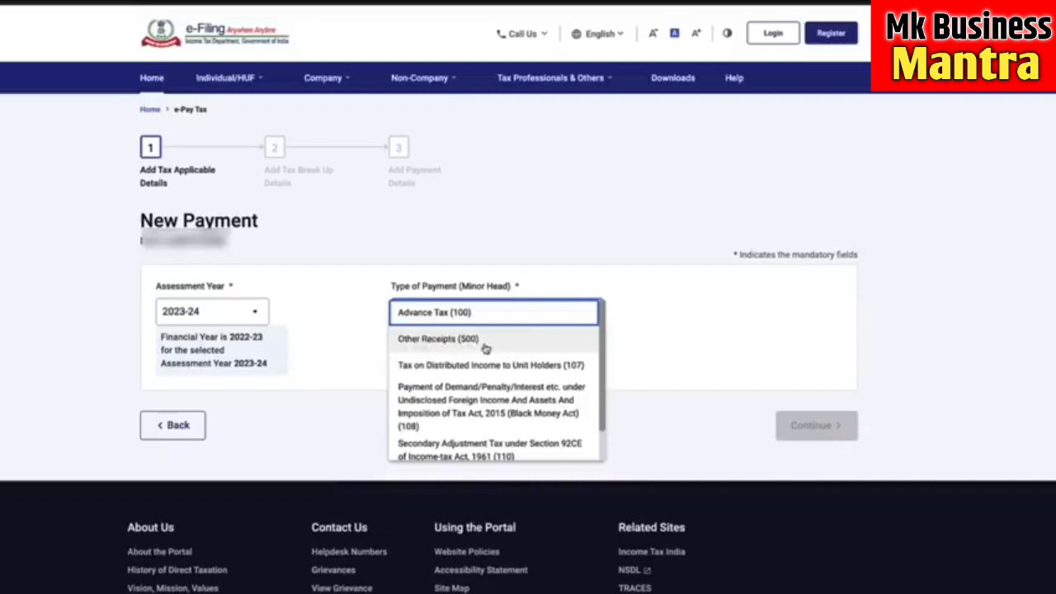
left_click(485, 346)
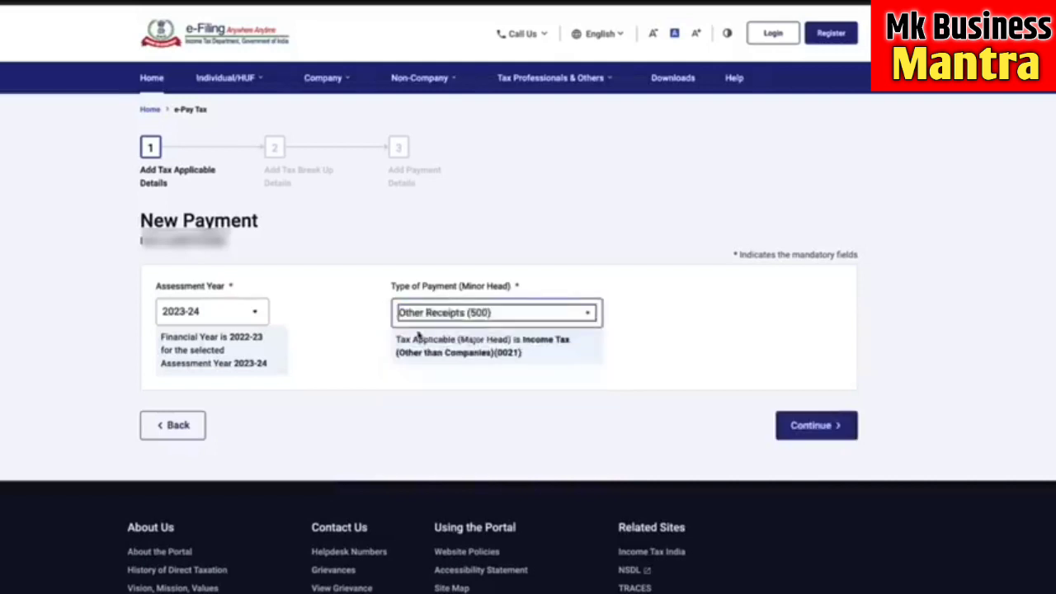
left_click(811, 425)
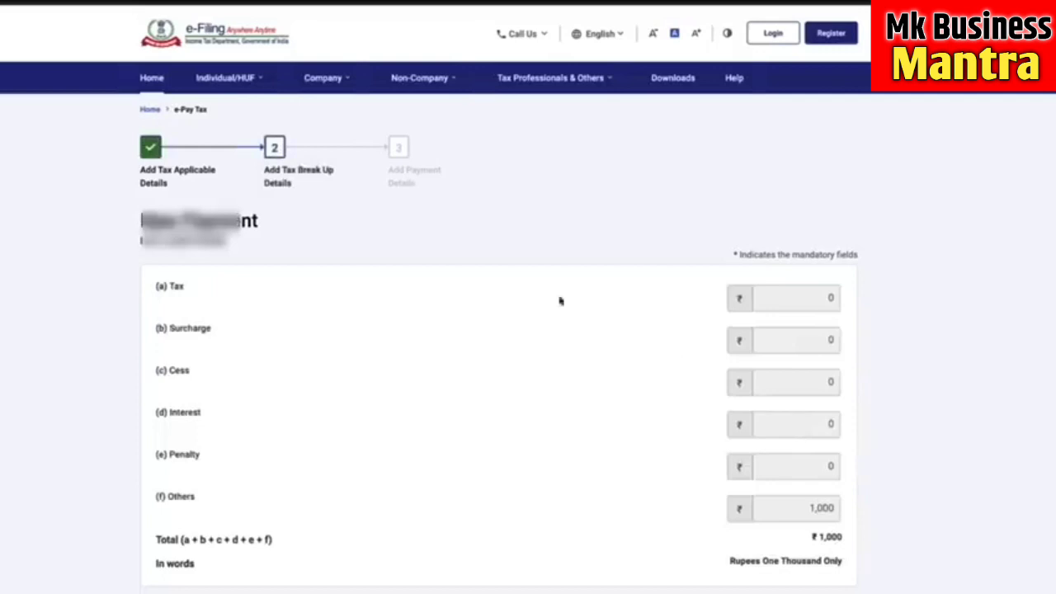
- Scroll past the ₹1,000 tax break-up to the payment mode step
scroll(686, 344, "down", 1)
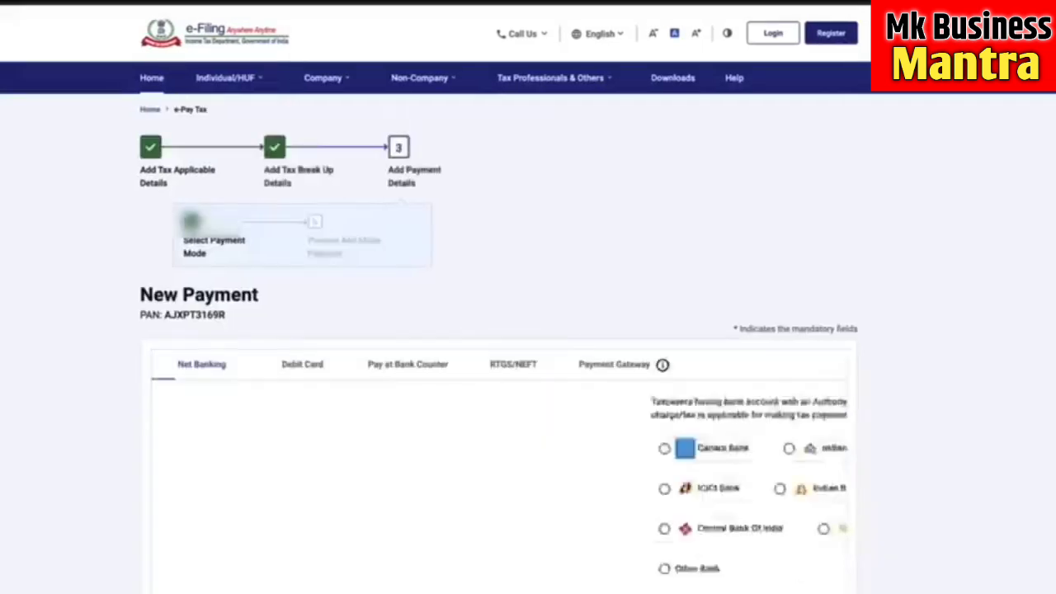
scroll(535, 226, "down", 2)
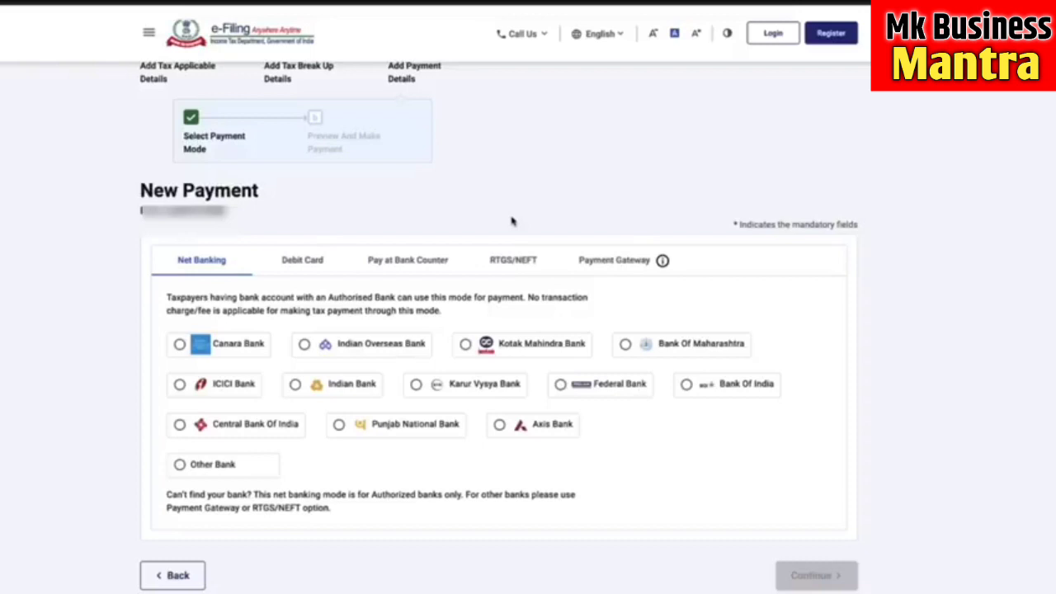
- Choose Payment Gateway mode with Kotak Mahindra Bank and view the transaction charges
left_click(587, 261)
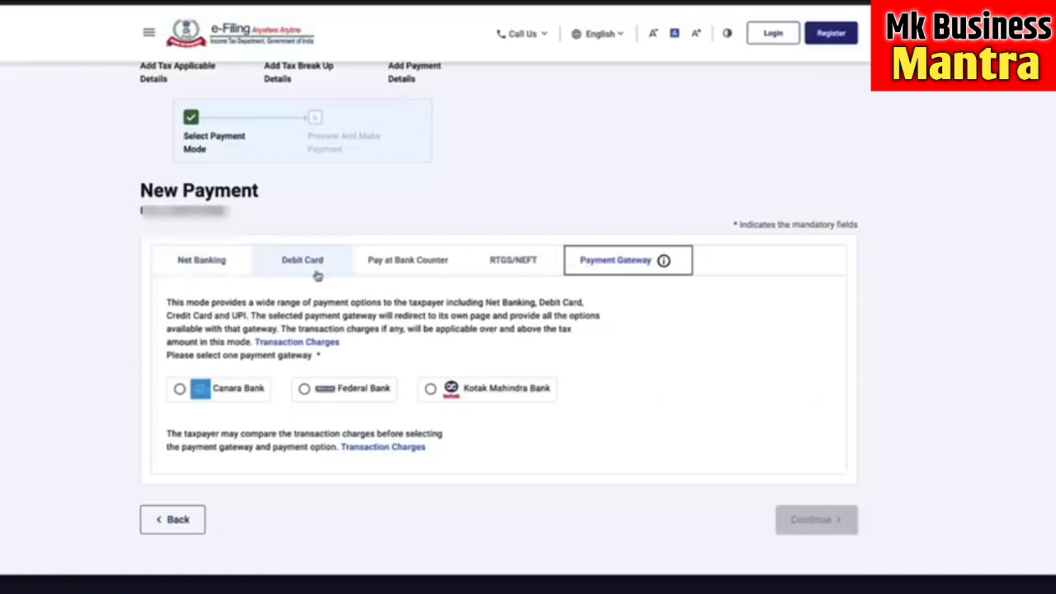
left_click(227, 264)
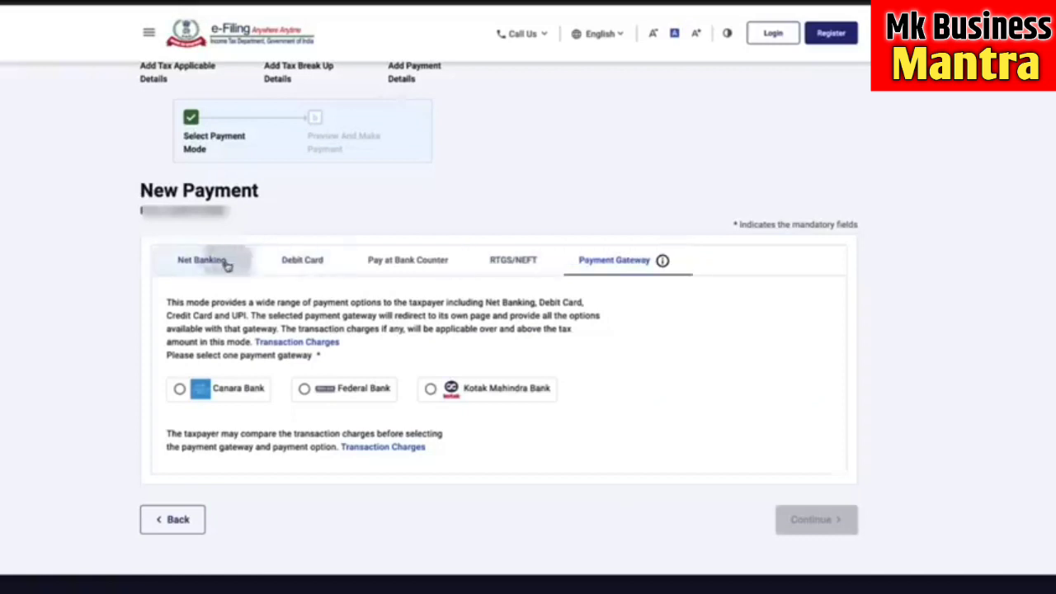
left_click(614, 269)
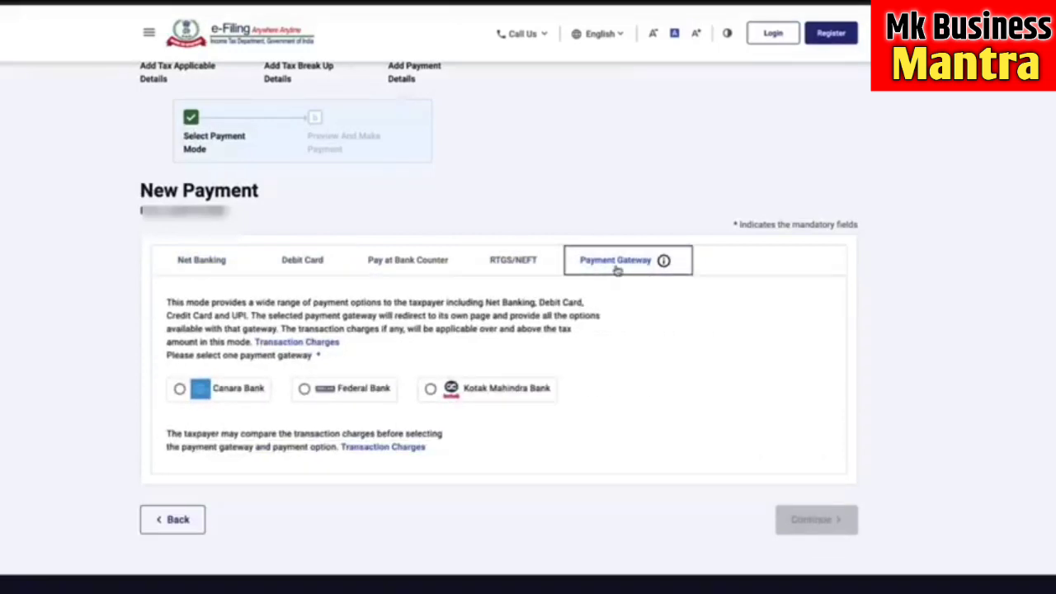
left_click(430, 387)
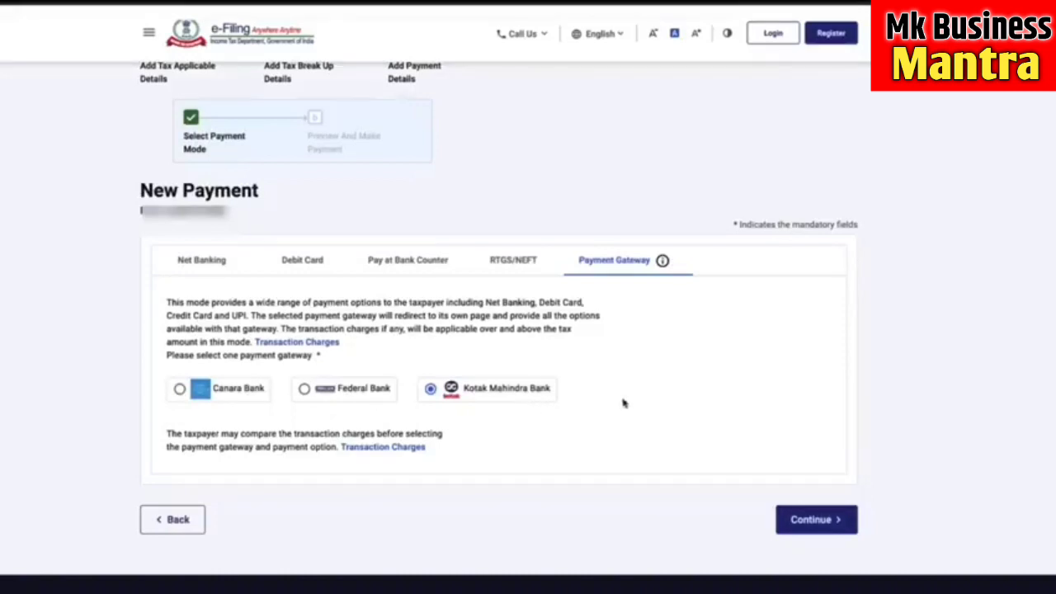
left_click(398, 449)
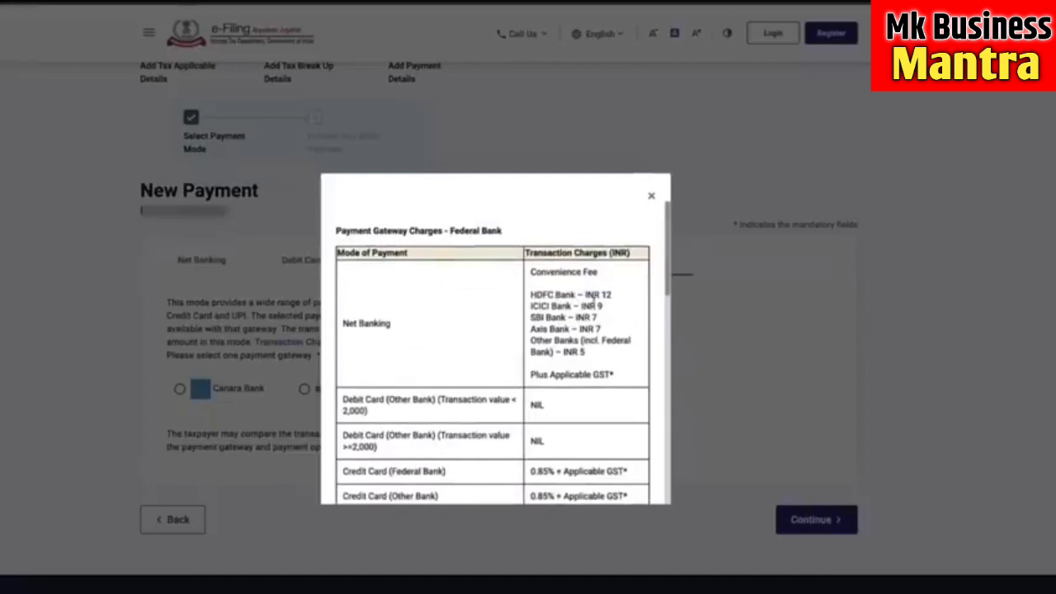
- Scroll through the Payment Gateway Charges table, then close it
scroll(593, 345, "down", 1)
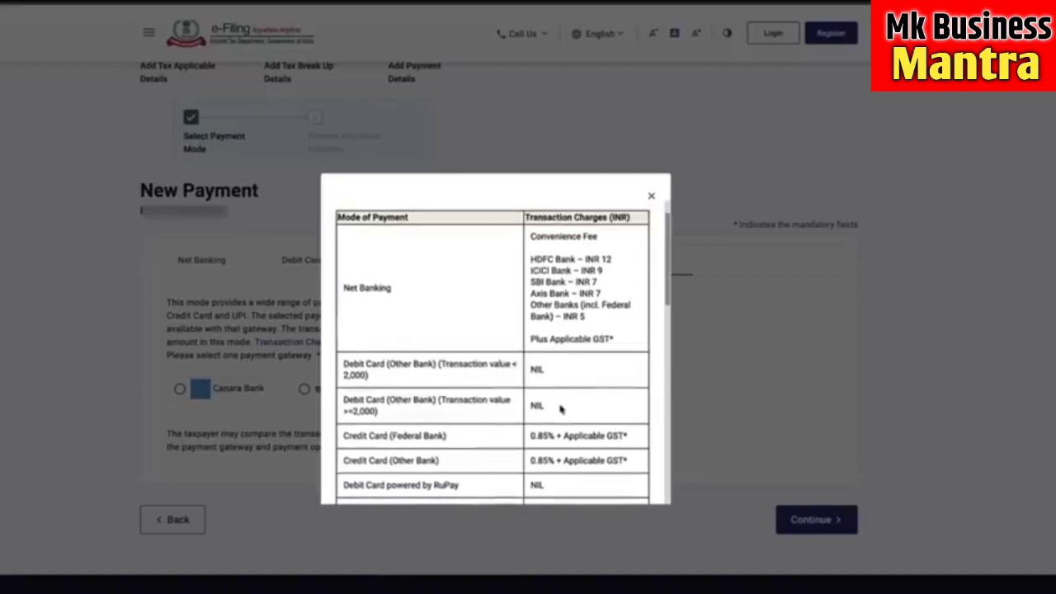
scroll(560, 409, "down", 1)
scroll(560, 409, "down", 1)
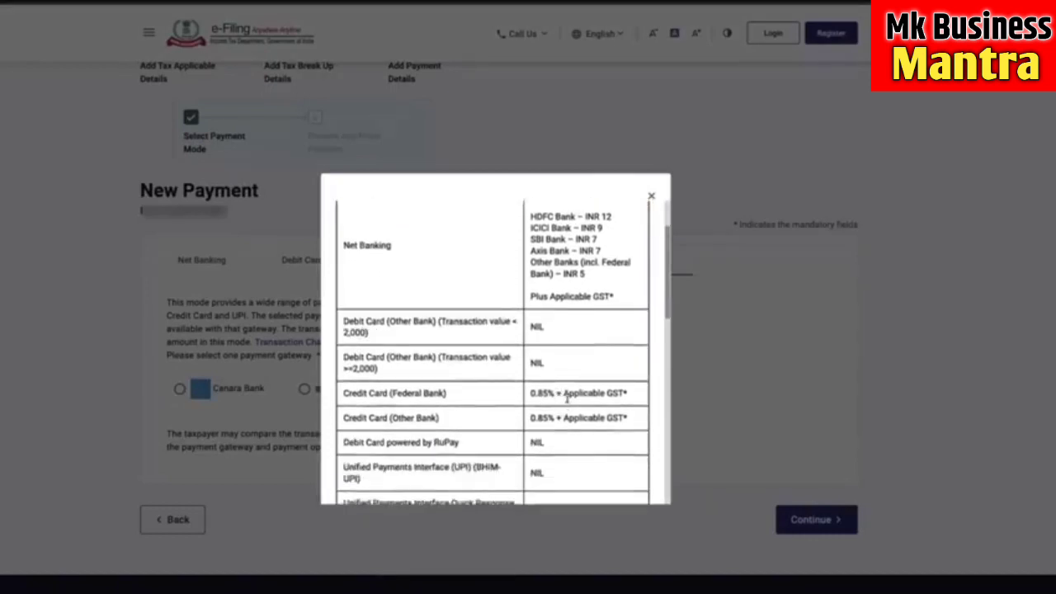
scroll(570, 400, "down", 1)
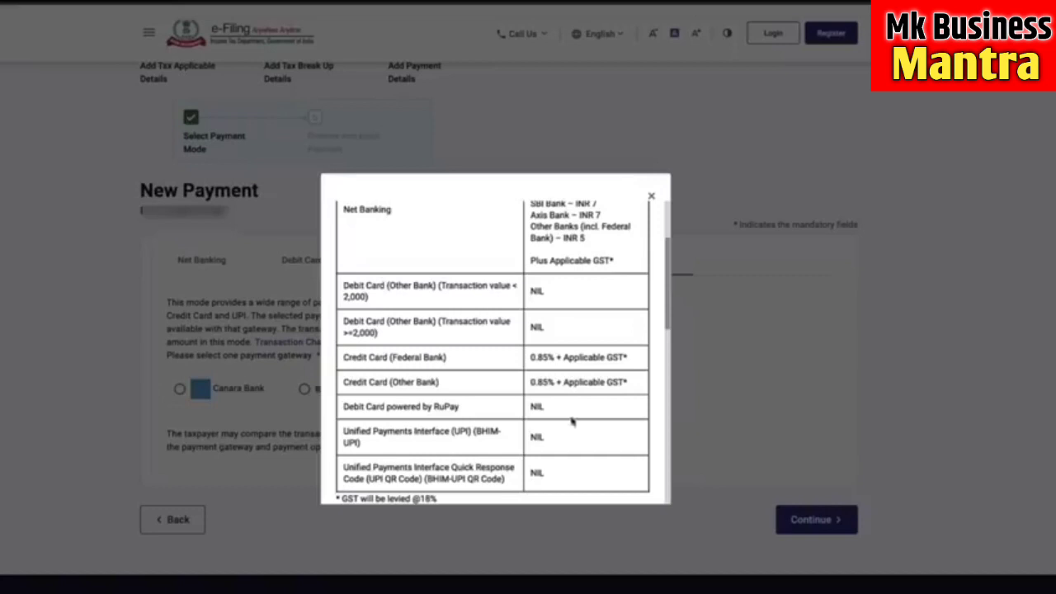
scroll(589, 432, "down", 1)
scroll(589, 432, "down", 1)
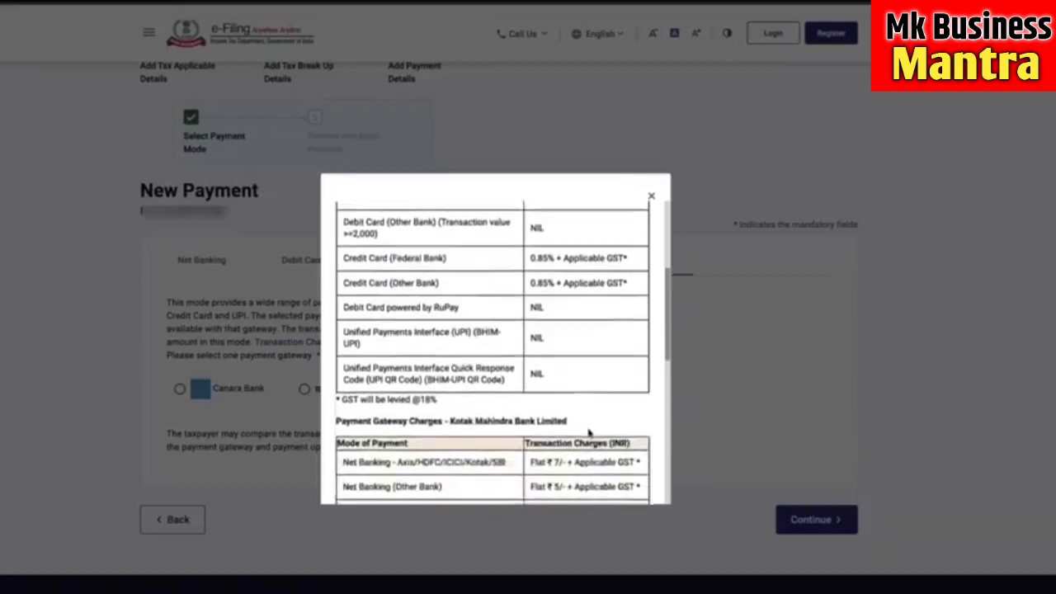
left_click(651, 196)
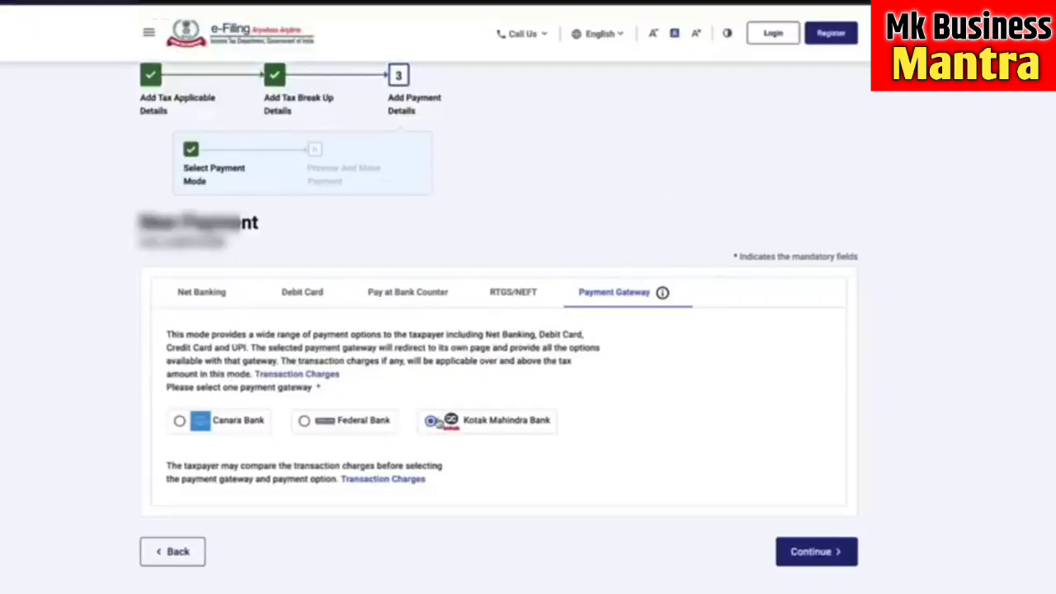
- Choose Canara Bank as the payment gateway and continue to the payment preview
left_click(233, 426)
left_click(815, 552)
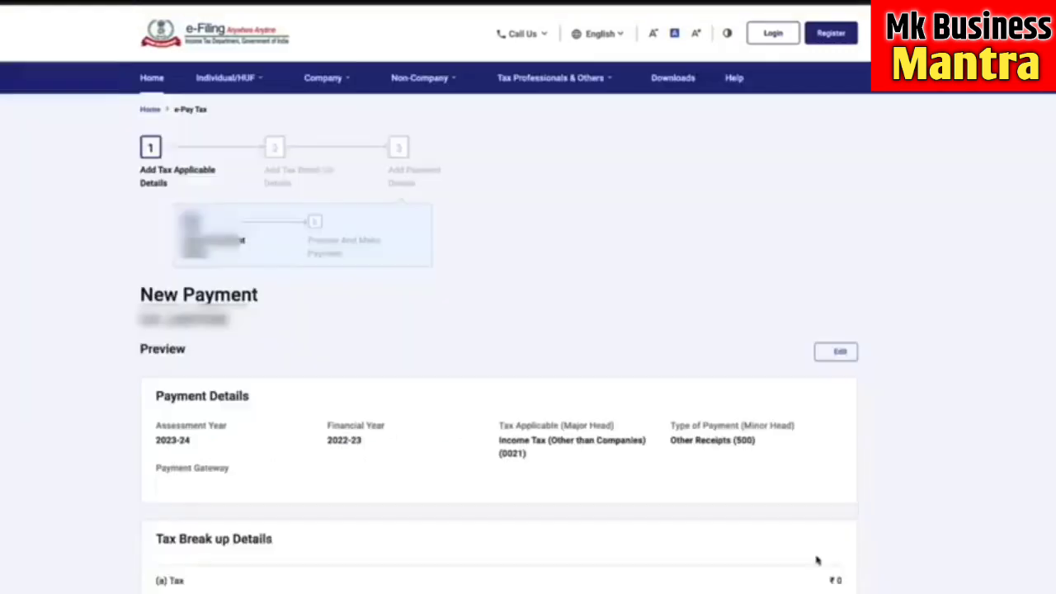
scroll(907, 330, "down", 2)
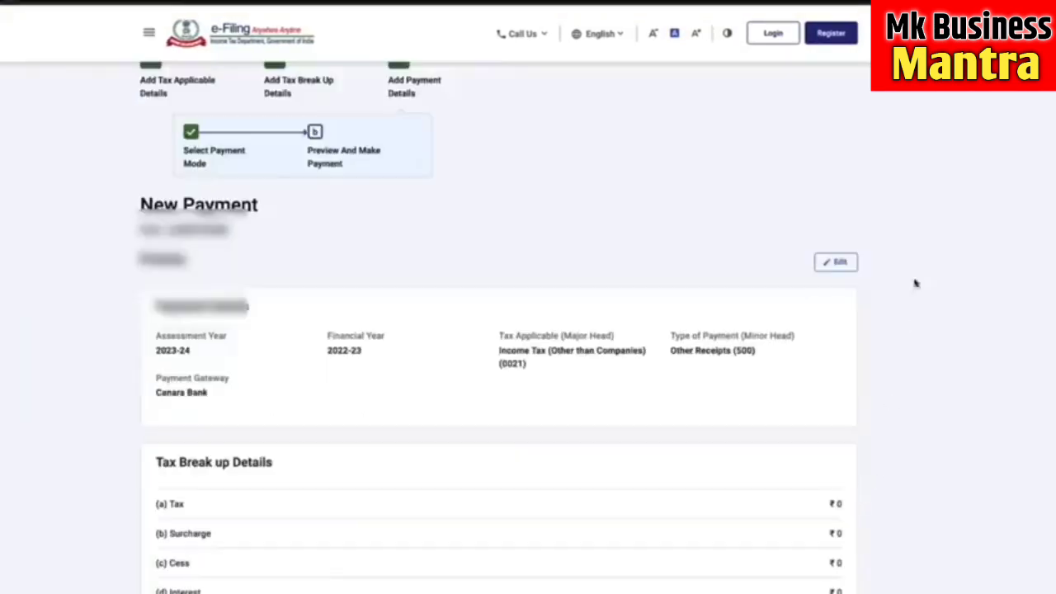
scroll(858, 462, "down", 3)
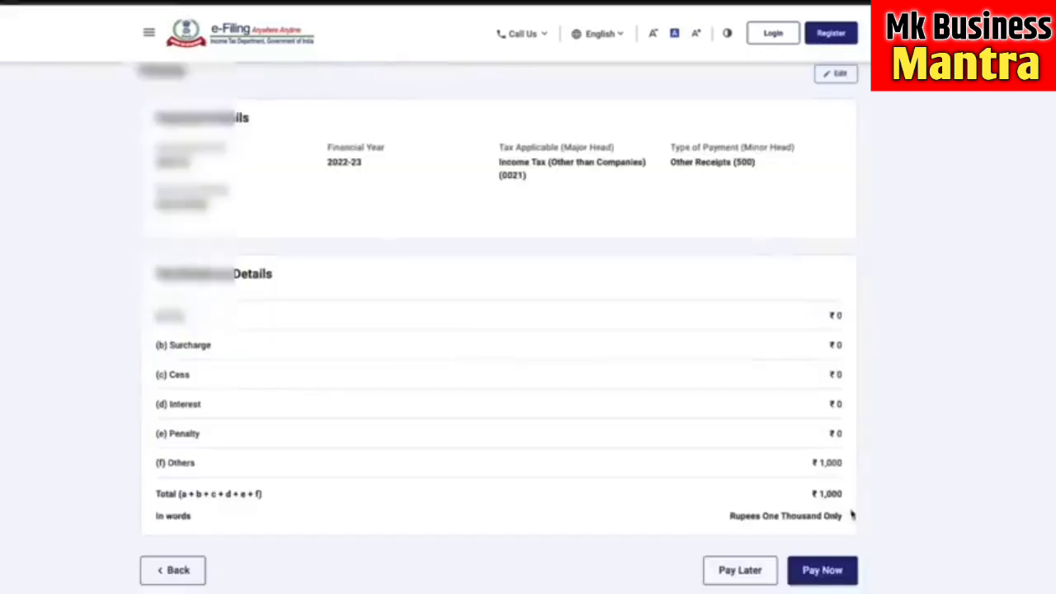
- Pay the ₹1,000 now, accept the terms and conditions, and submit it to the bank
left_click(825, 573)
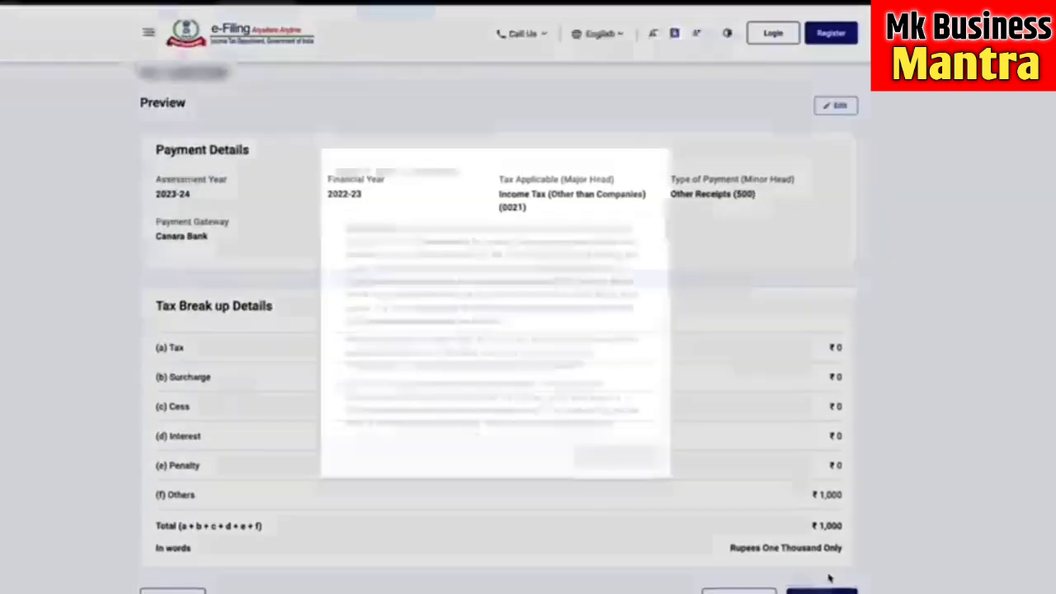
scroll(569, 369, "down", 5)
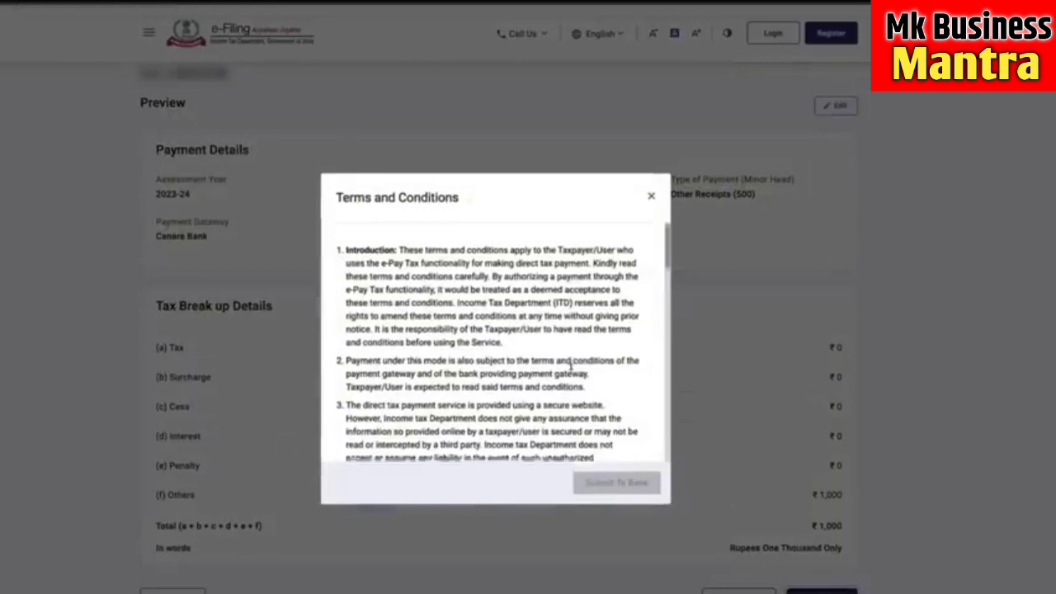
scroll(569, 369, "down", 8)
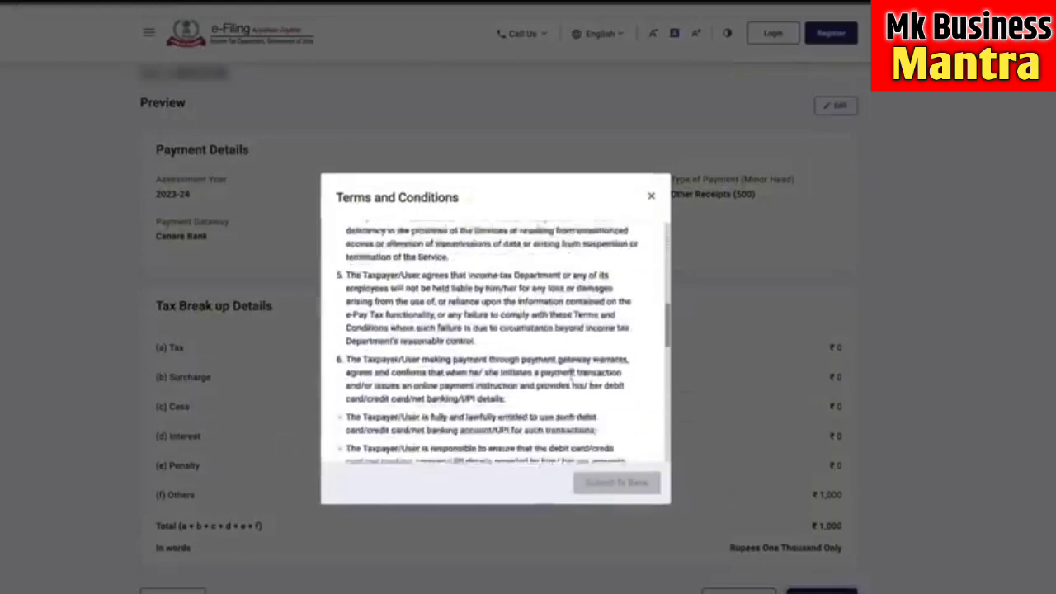
scroll(569, 373, "down", 5)
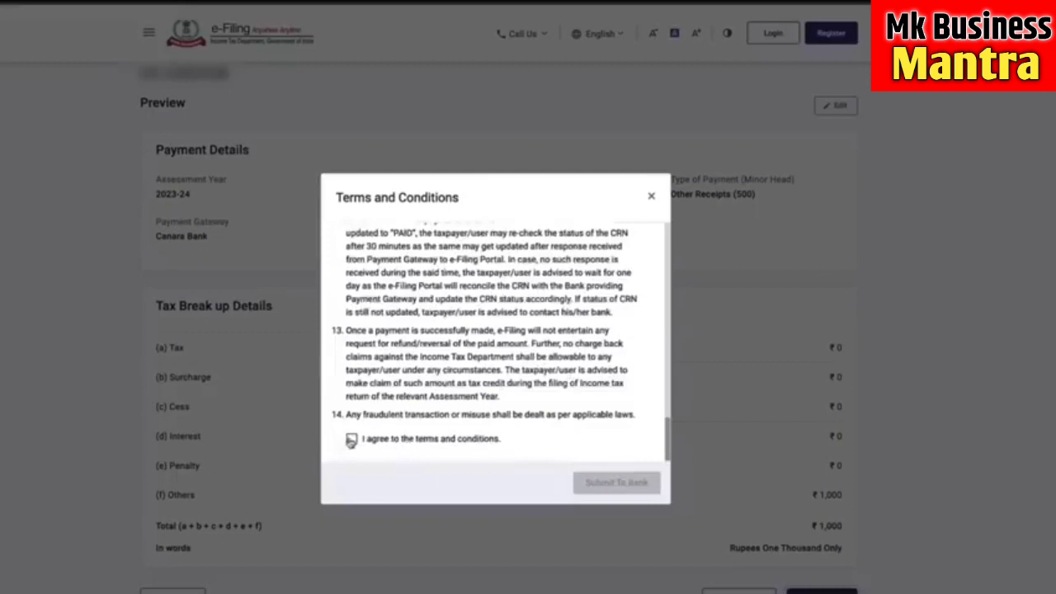
left_click(351, 439)
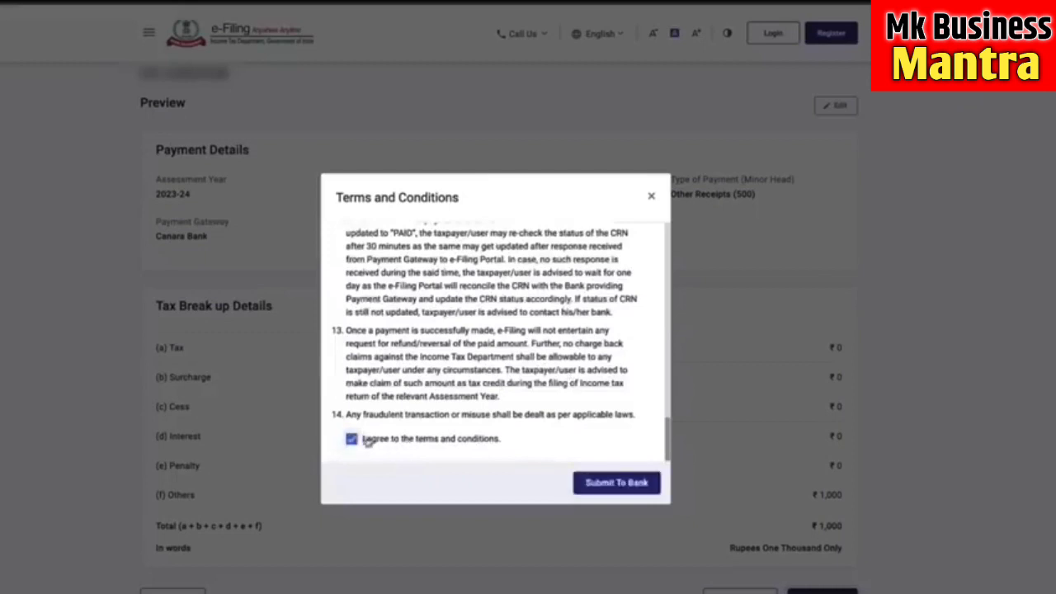
left_click(622, 486)
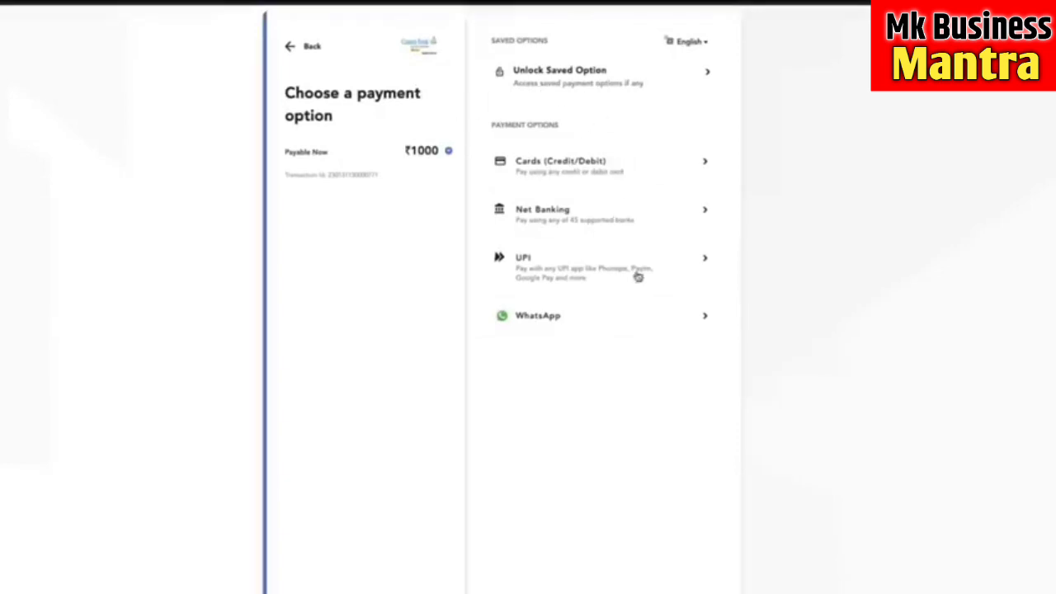
- Choose Cards (Credit/Debit) as the payment method for the ₹1,000 payment
left_click(625, 186)
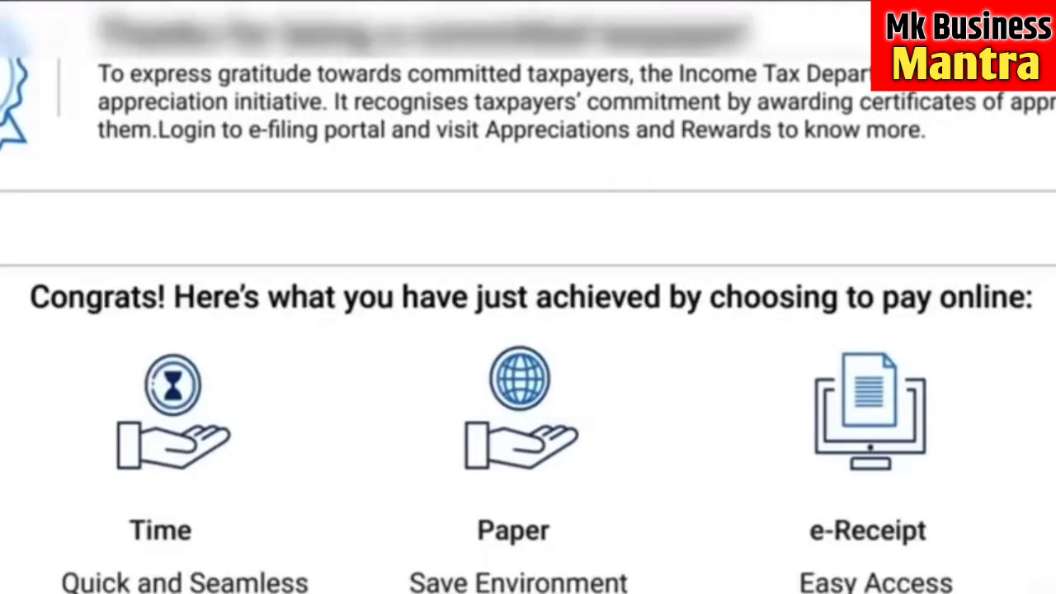
- Highlight the taxpayer appreciation message on the challan confirmation page
left_click_drag(145, 101, 399, 80)
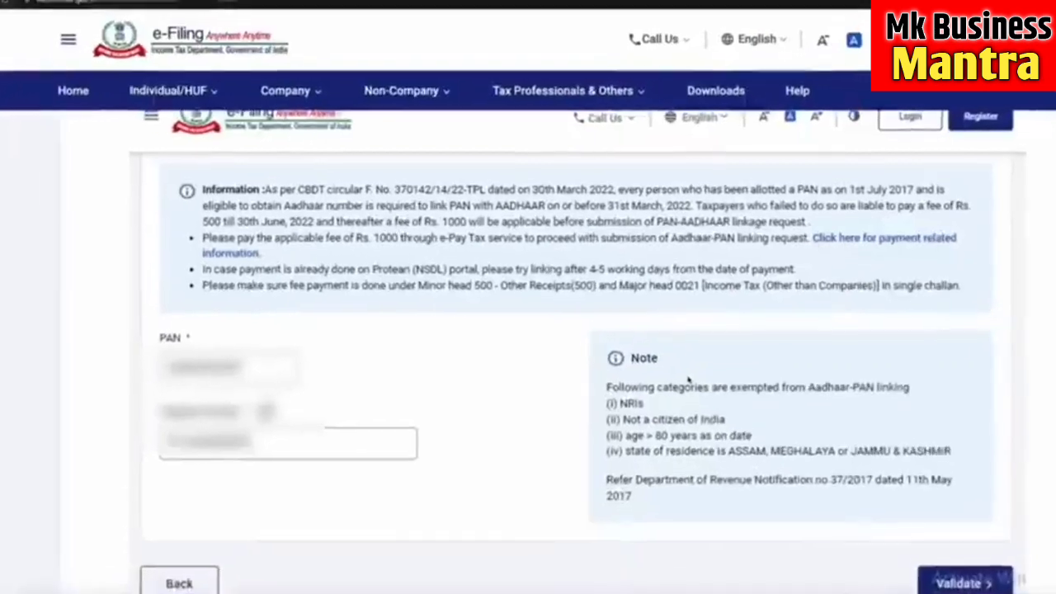
- Scroll down the Link Aadhaar details page to reach the name and consent fields
scroll(678, 393, "down", 1)
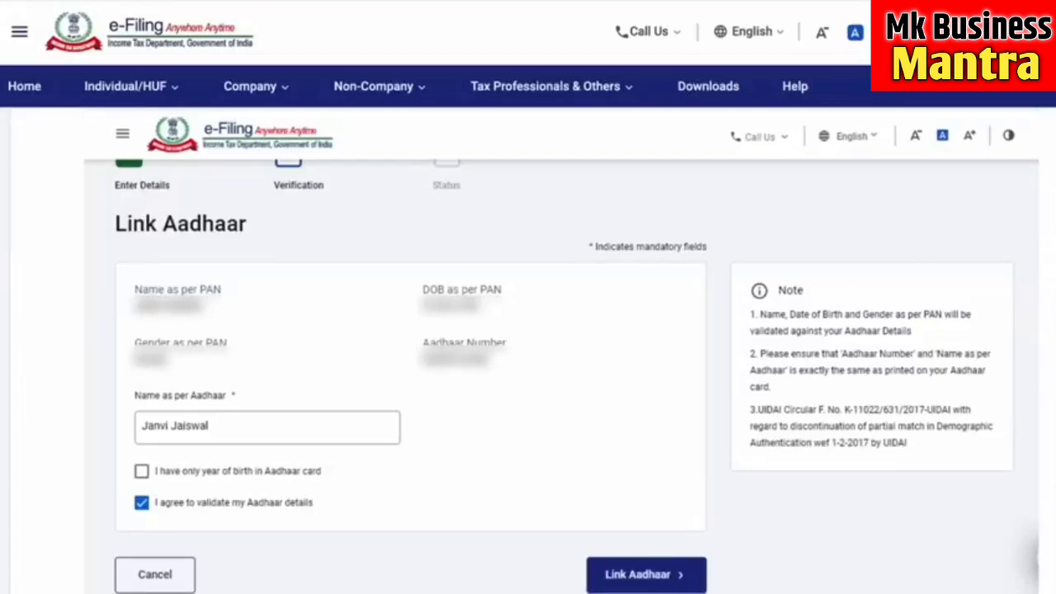
- Scroll down the e-Filing home page to find Link Aadhaar Status under Quick Links
scroll(528, 346, "down", 1)
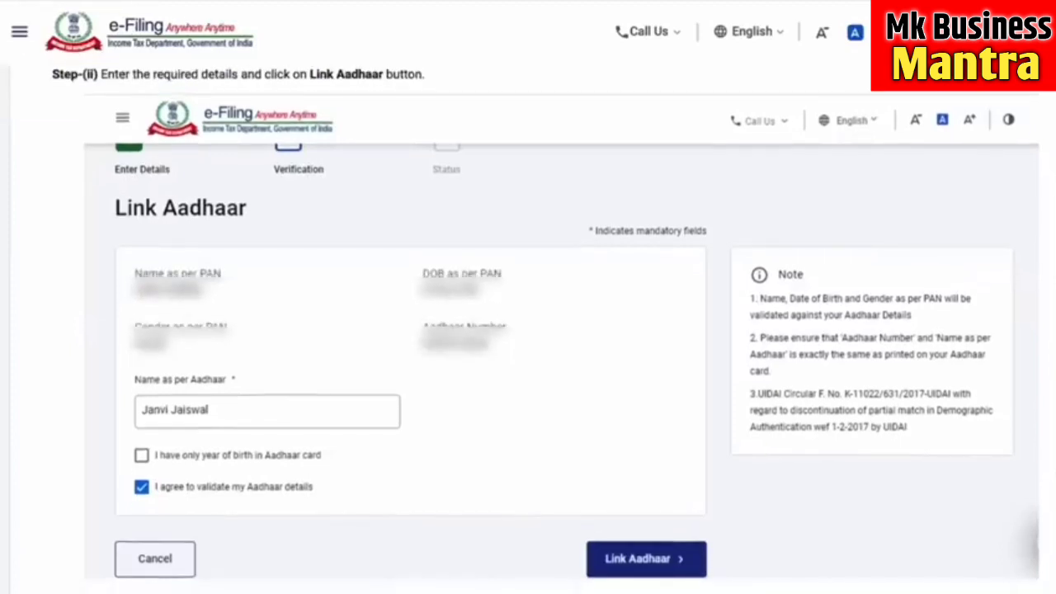
scroll(528, 330, "down", 6)
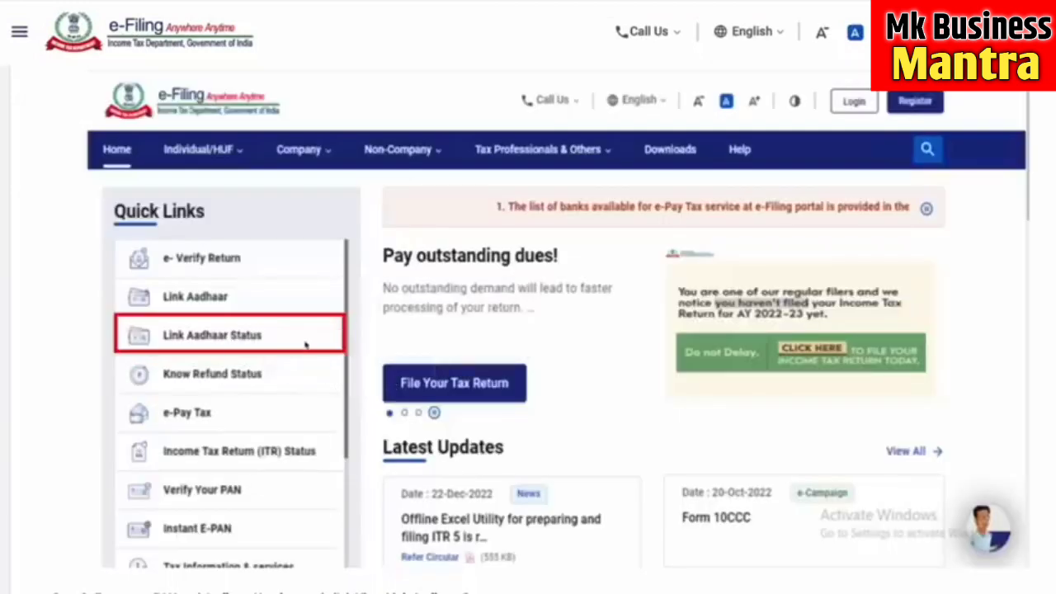
- Scroll through the Link Aadhaar Status result showing the PAN already linked to the Aadhaar
scroll(358, 363, "down", 10)
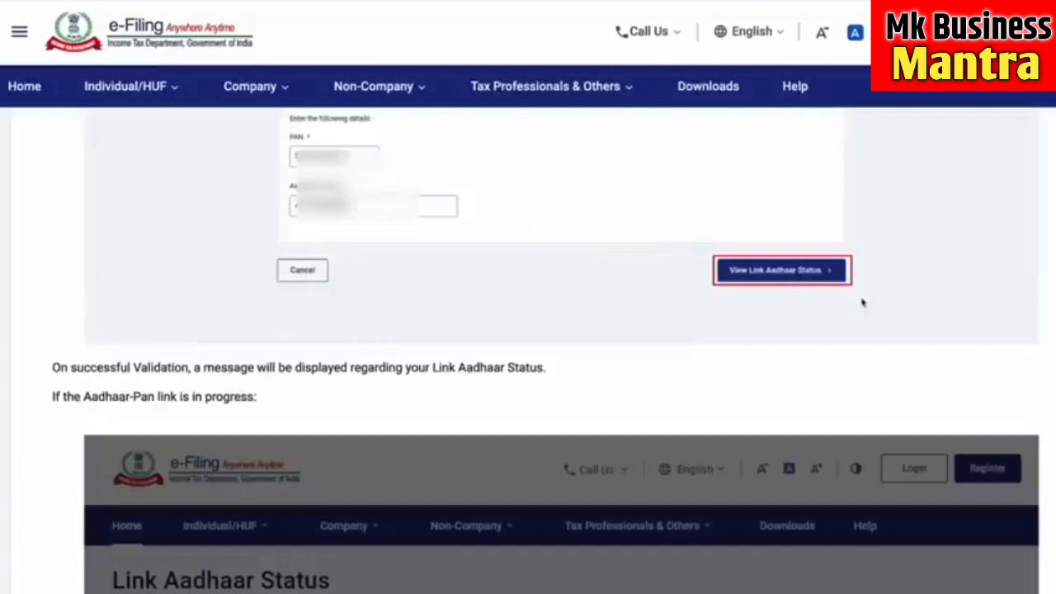
scroll(488, 233, "down", 5)
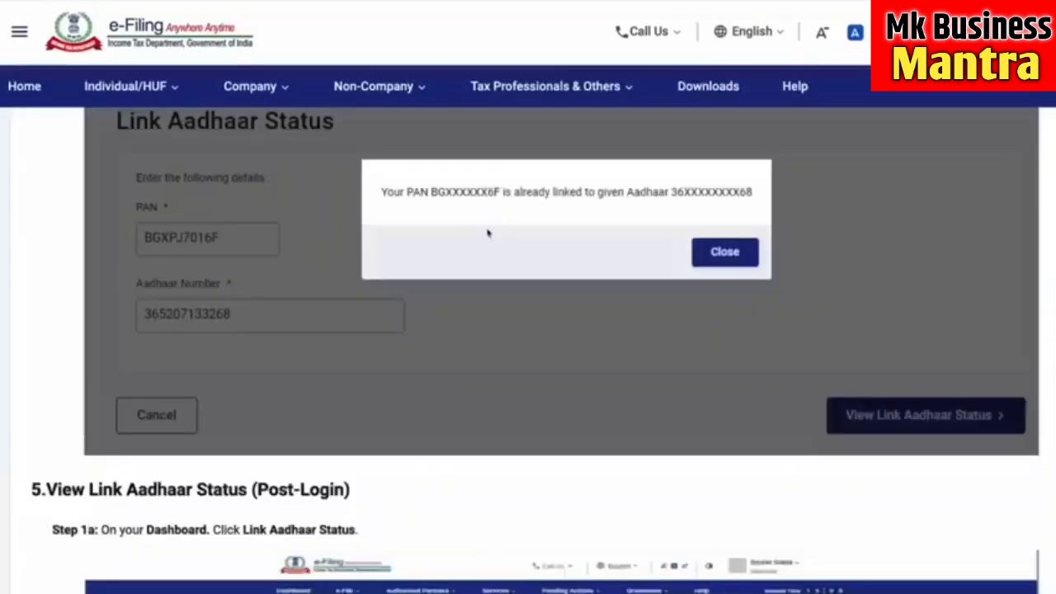